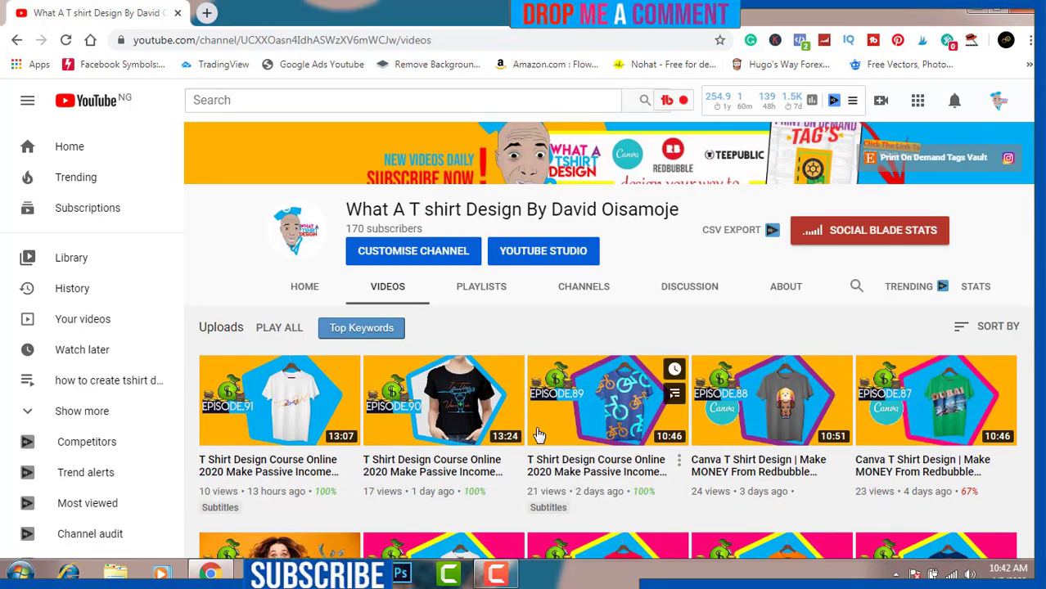
- Look through the channel's uploaded T-shirt design videos
{"action": "scroll", "coordinate": [537, 434], "scroll_direction": "down", "scroll_amount": 3}
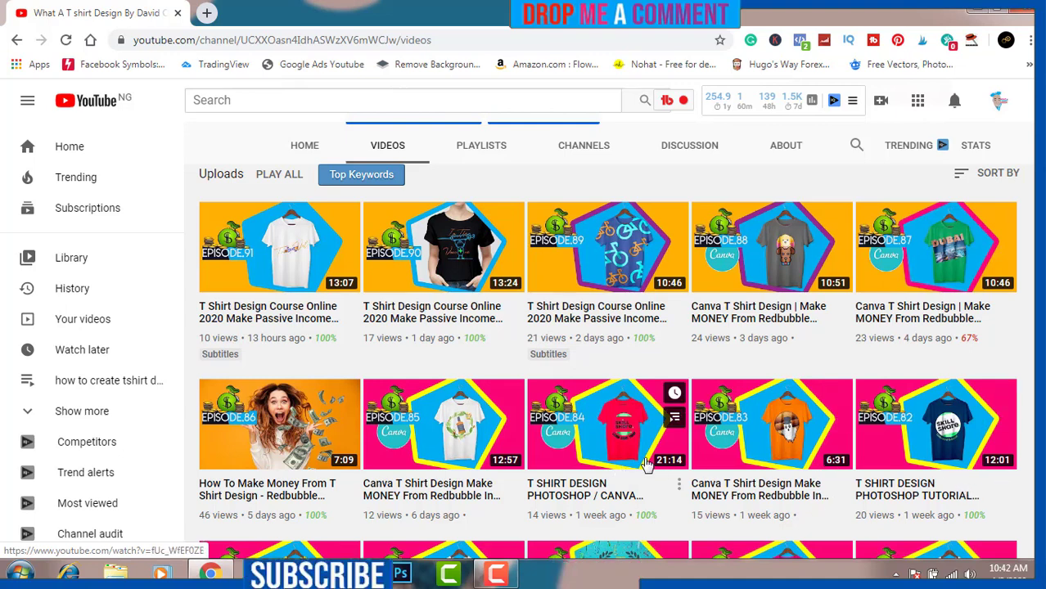
{"action": "scroll", "coordinate": [513, 464], "scroll_direction": "down", "scroll_amount": 3}
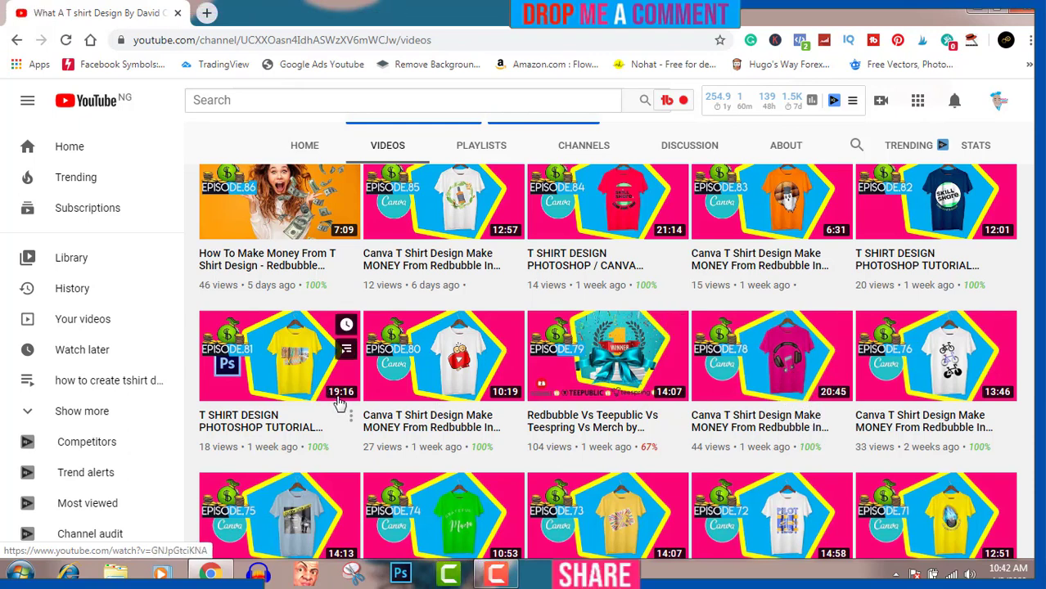
{"action": "scroll", "coordinate": [343, 421], "scroll_direction": "down", "scroll_amount": 1}
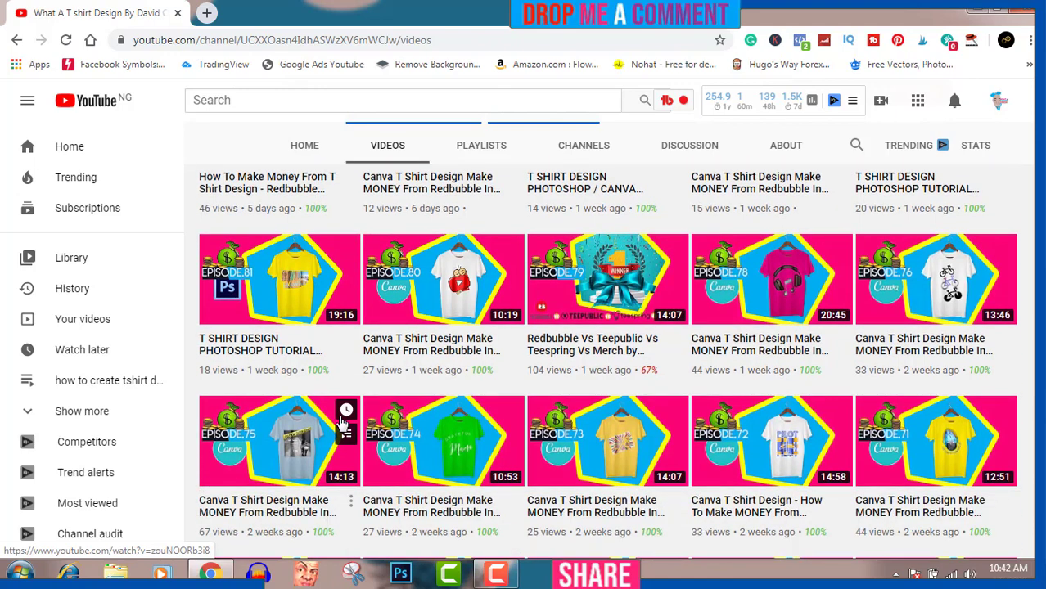
{"action": "scroll", "coordinate": [344, 421], "scroll_direction": "down", "scroll_amount": 2}
{"action": "scroll", "coordinate": [342, 423], "scroll_direction": "down", "scroll_amount": 2}
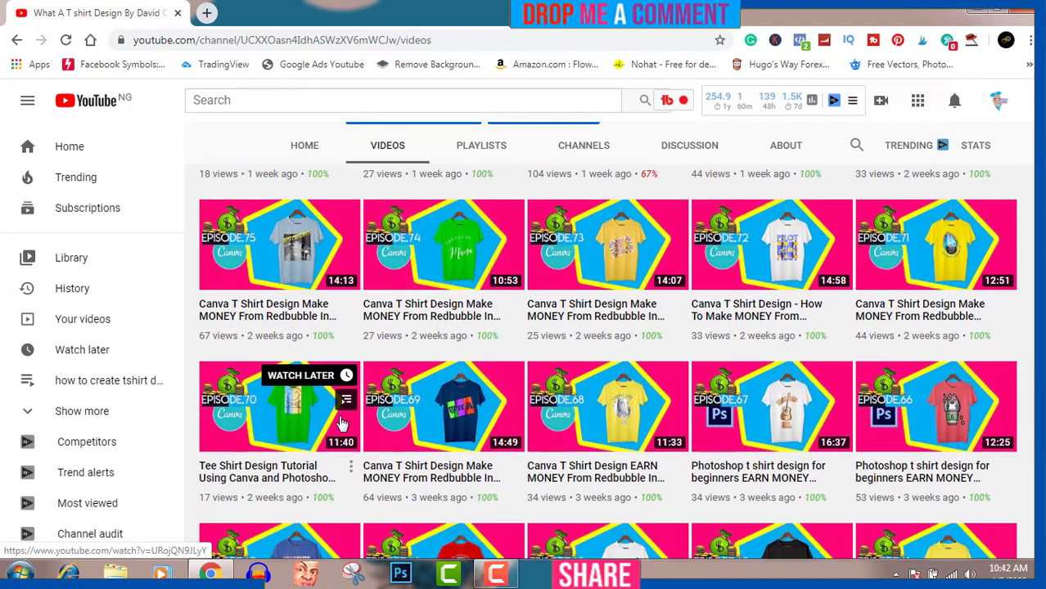
{"action": "scroll", "coordinate": [342, 423], "scroll_direction": "down", "scroll_amount": 1}
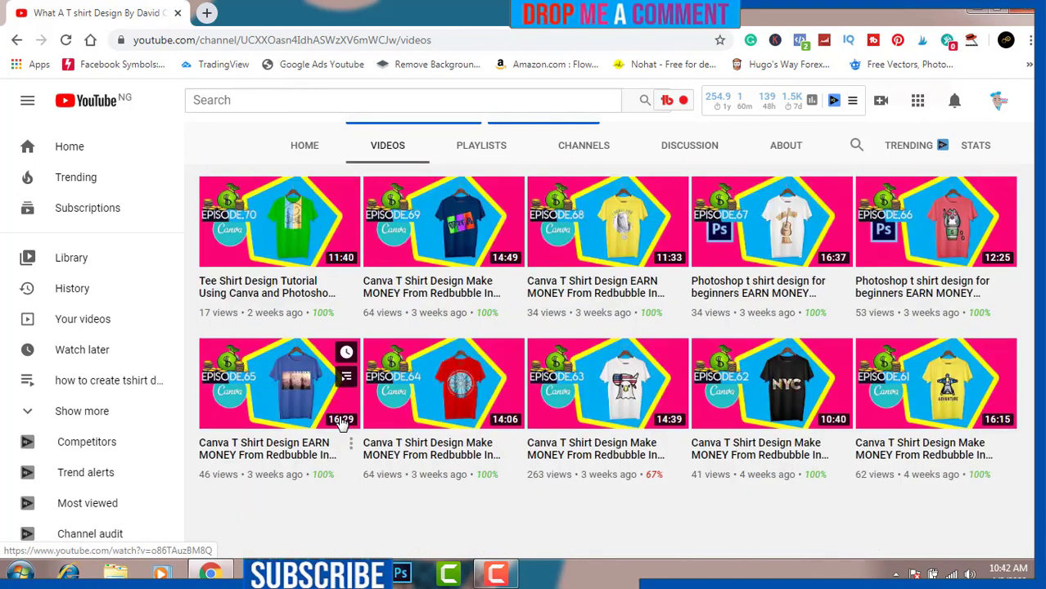
{"action": "scroll", "coordinate": [342, 422], "scroll_direction": "up", "scroll_amount": 10}
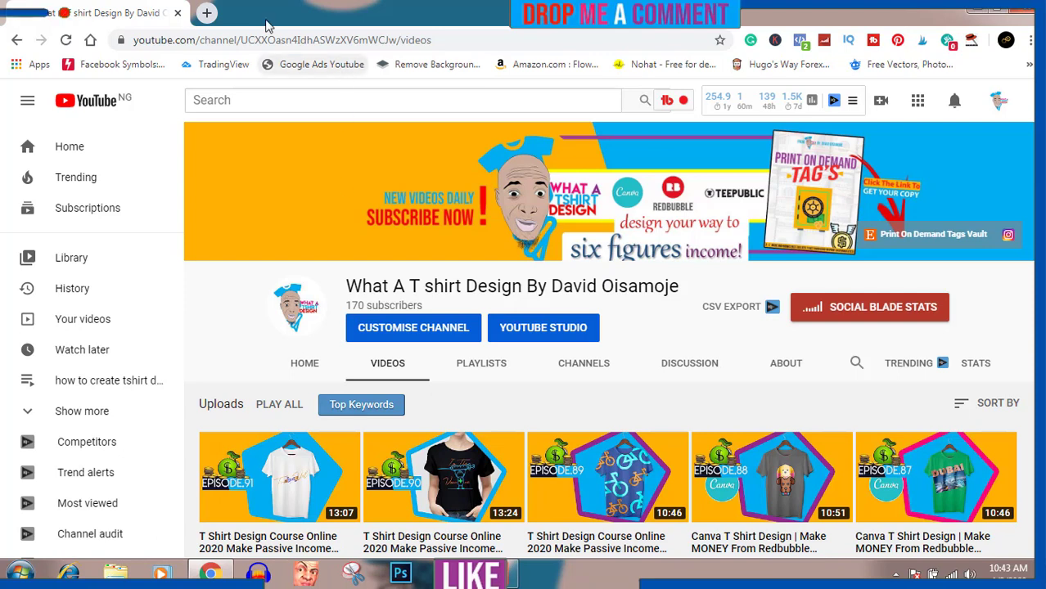
- Open the Flaticon website in a new browser tab and search its icons for "man"
{"action": "left_click", "coordinate": [207, 14]}
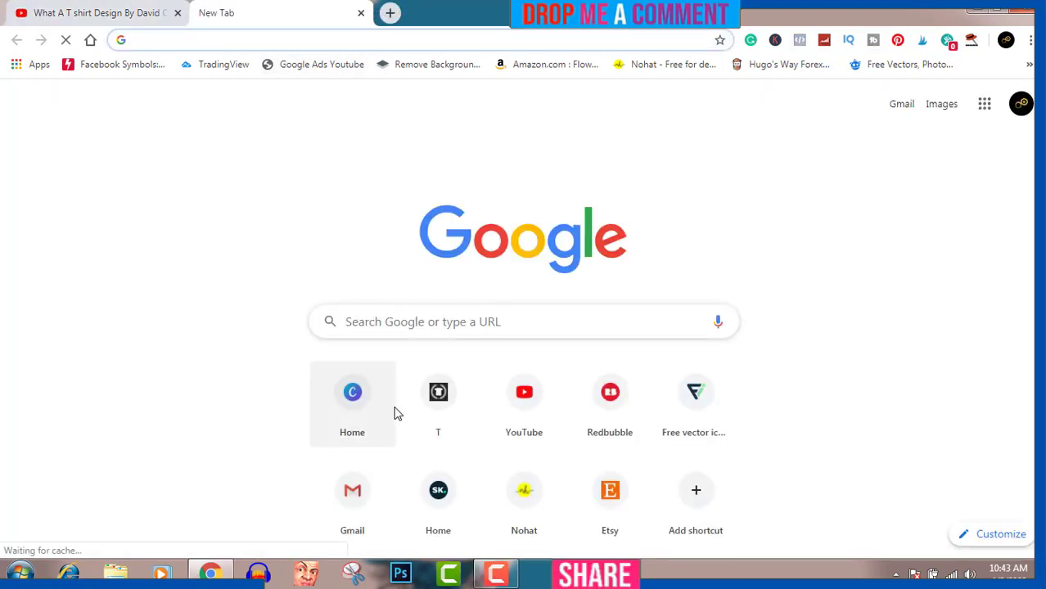
{"action": "left_click", "coordinate": [698, 394]}
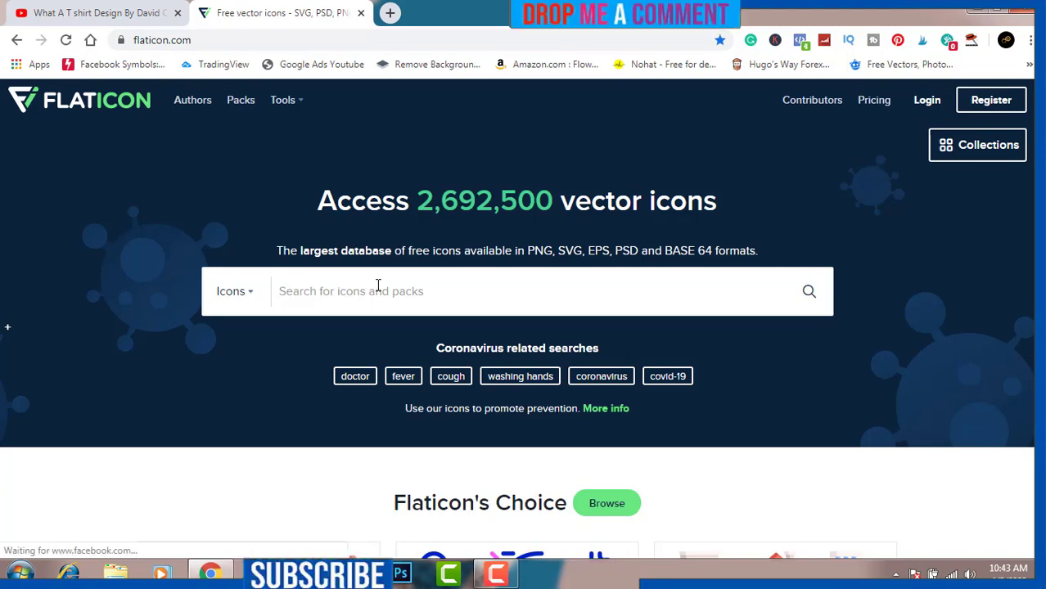
{"action": "type", "text": "man"}
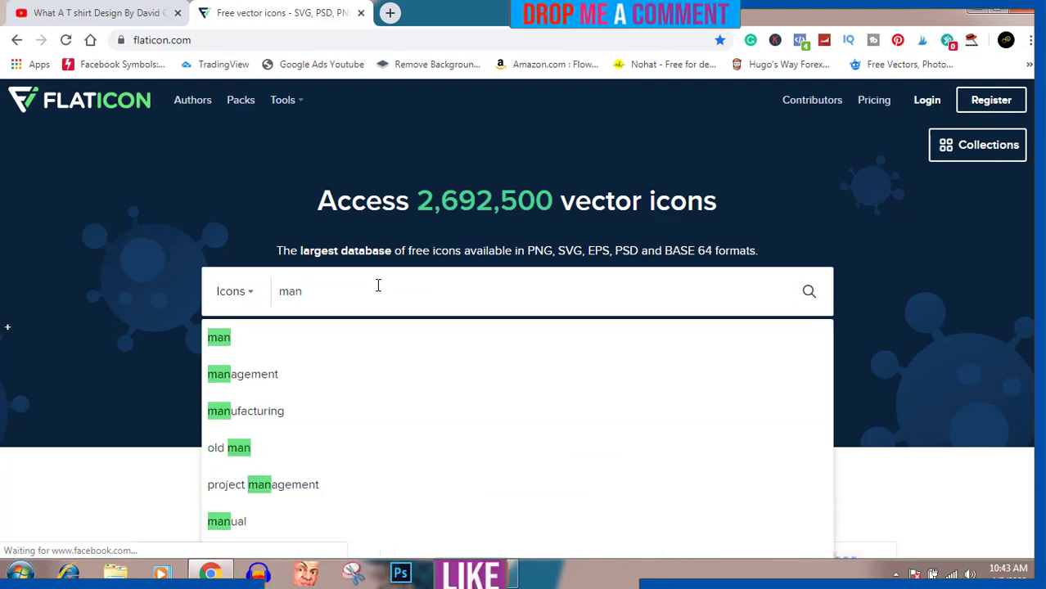
{"action": "key", "text": "Return"}
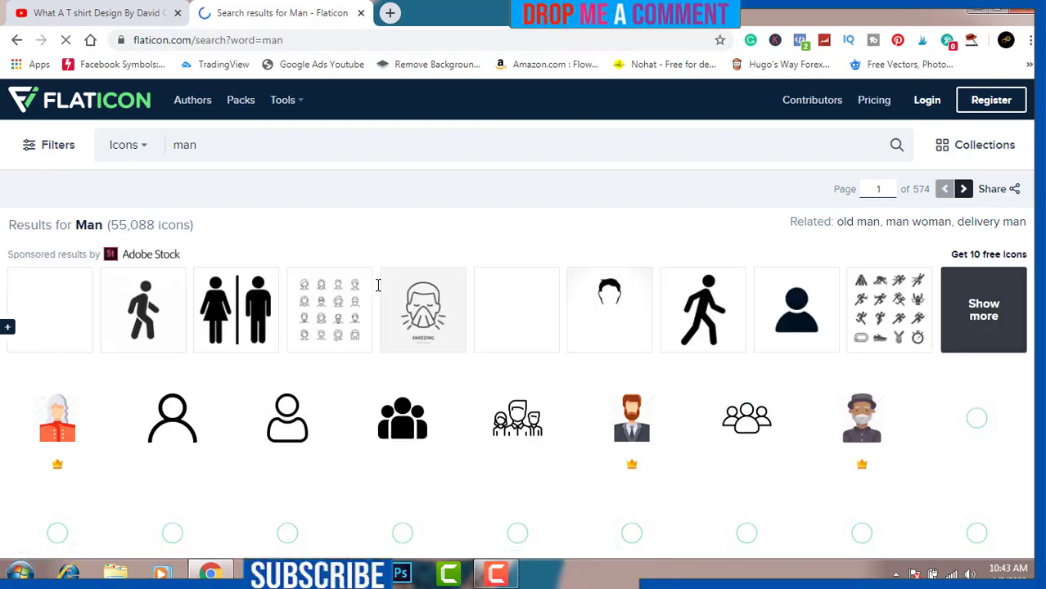
- Browse the icon results and open the solid black standing Man icon from the Bathroom Objects pack
{"action": "scroll", "coordinate": [378, 285], "scroll_direction": "down", "scroll_amount": 1}
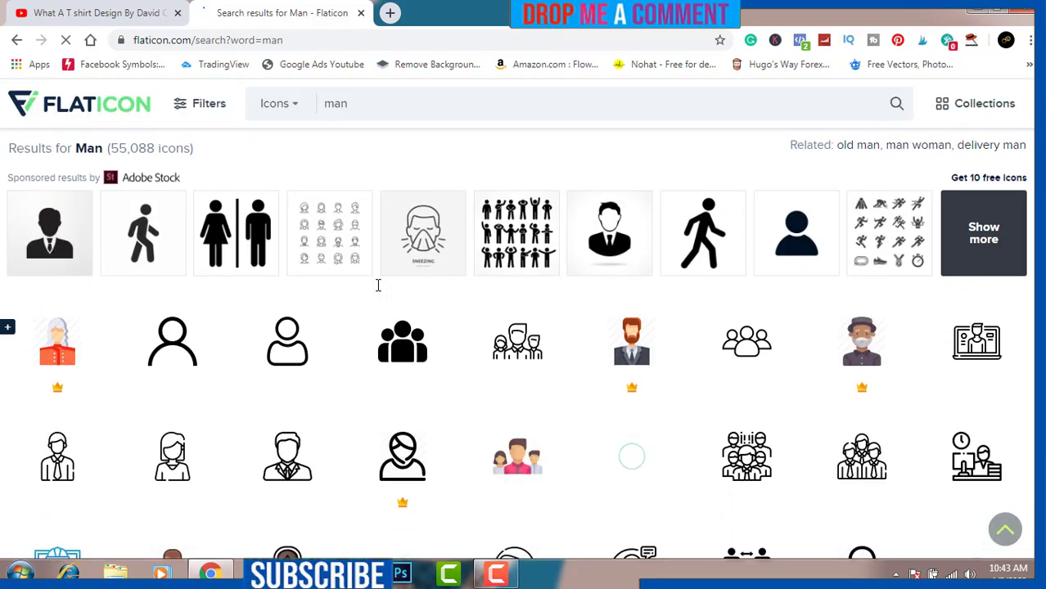
{"action": "scroll", "coordinate": [378, 284], "scroll_direction": "down", "scroll_amount": 2}
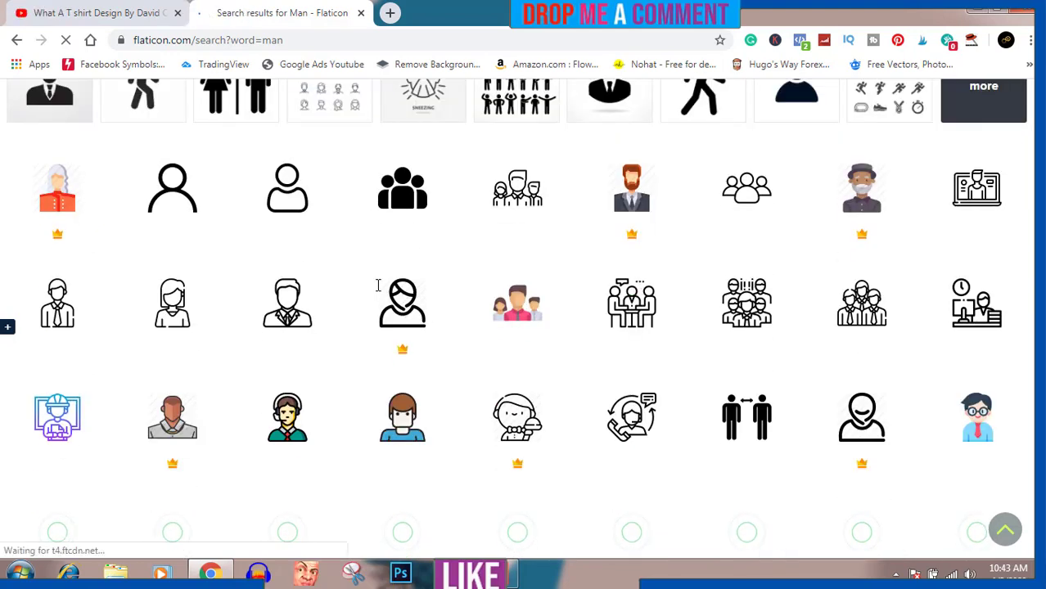
{"action": "scroll", "coordinate": [378, 285], "scroll_direction": "down", "scroll_amount": 3}
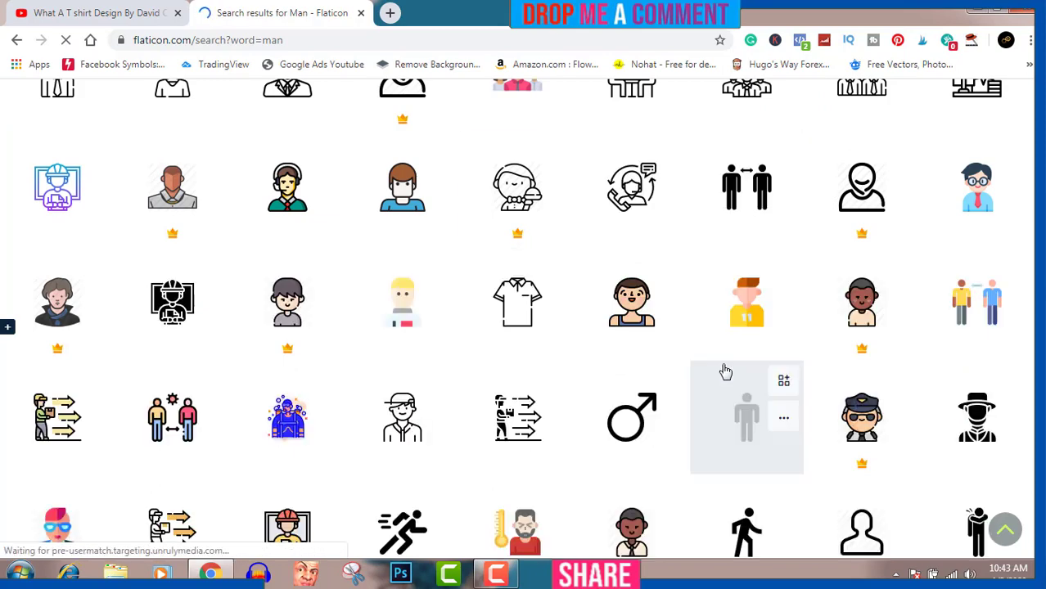
{"action": "scroll", "coordinate": [725, 372], "scroll_direction": "down", "scroll_amount": 2}
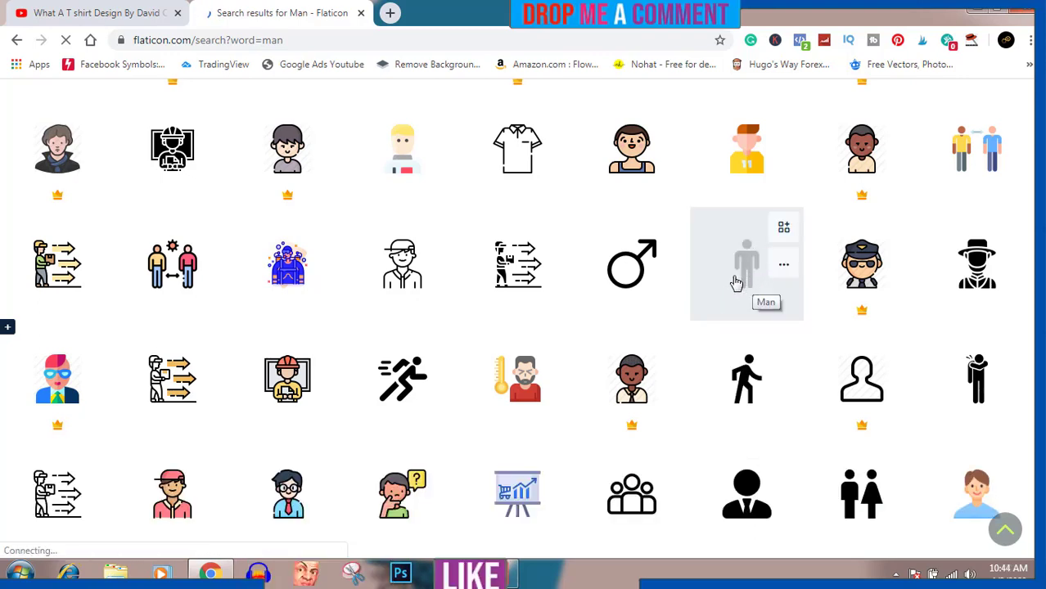
{"action": "scroll", "coordinate": [735, 282], "scroll_direction": "down", "scroll_amount": 3}
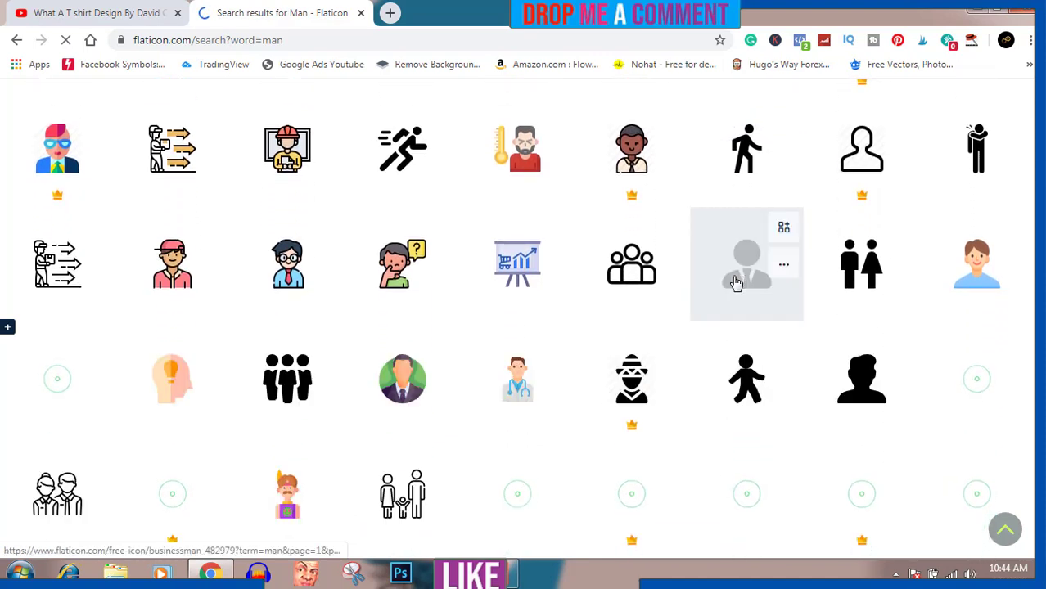
{"action": "scroll", "coordinate": [736, 282], "scroll_direction": "down", "scroll_amount": 2}
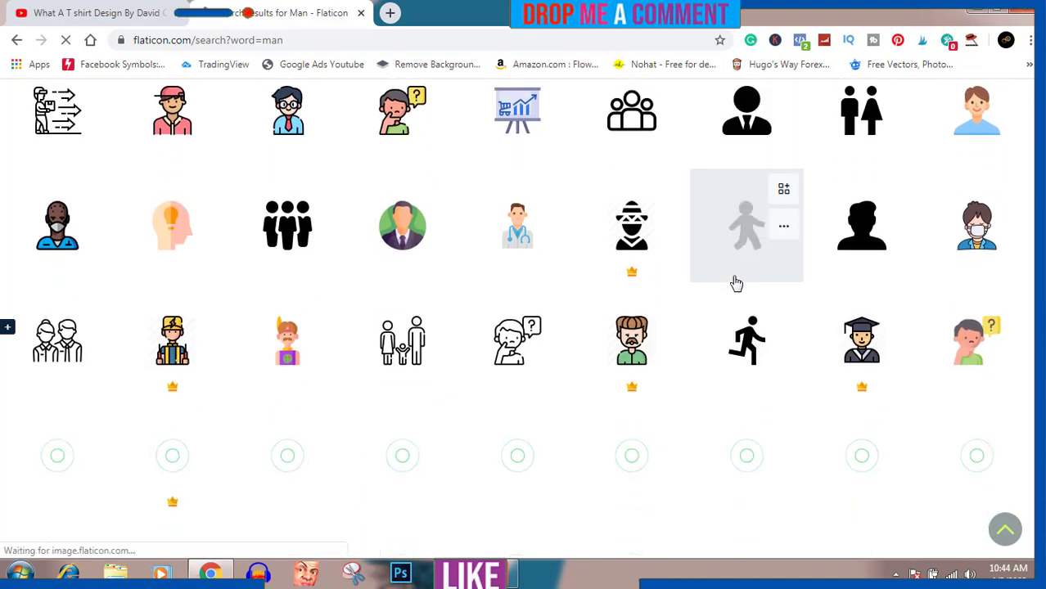
{"action": "scroll", "coordinate": [736, 283], "scroll_direction": "down", "scroll_amount": 4}
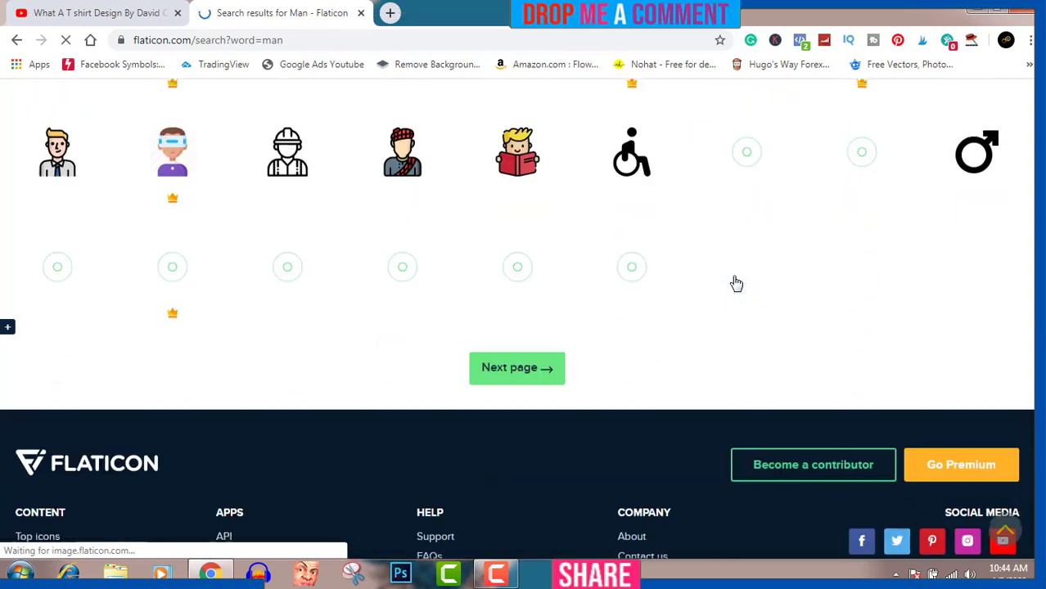
{"action": "scroll", "coordinate": [736, 282], "scroll_direction": "up", "scroll_amount": 5}
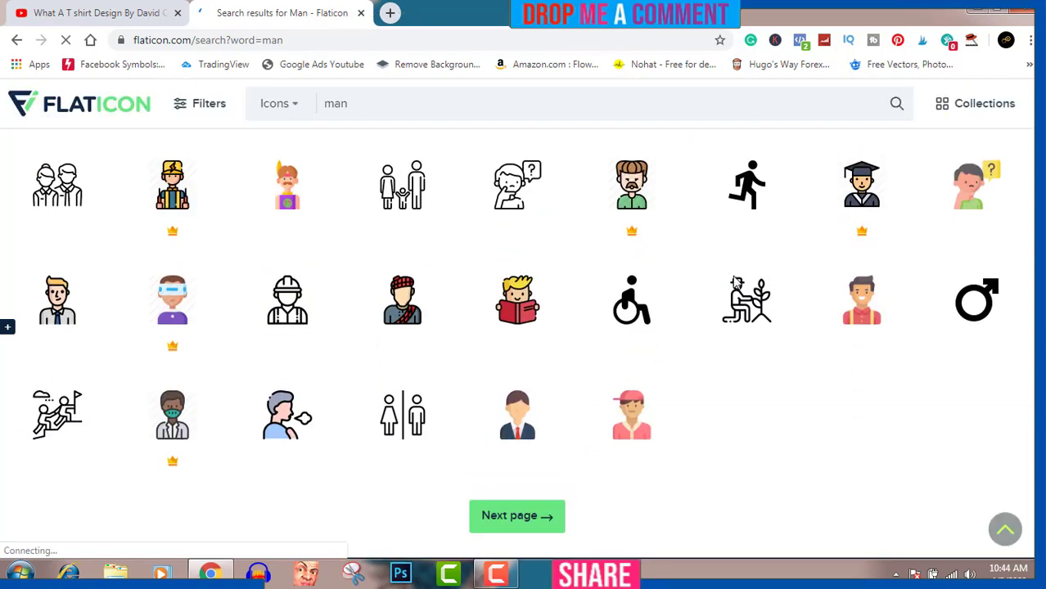
{"action": "scroll", "coordinate": [736, 282], "scroll_direction": "down", "scroll_amount": 3}
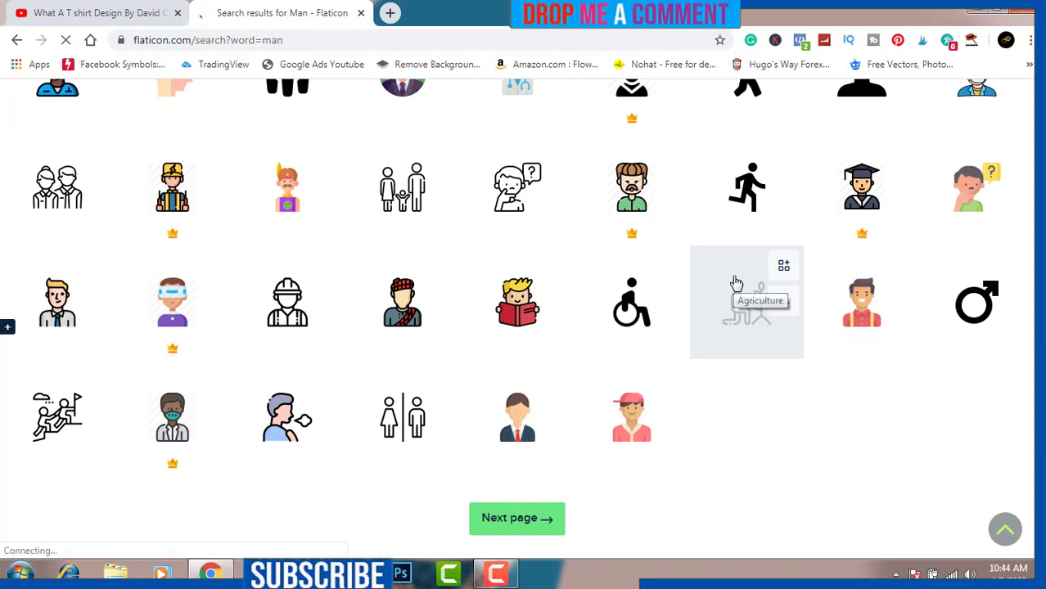
{"action": "scroll", "coordinate": [736, 282], "scroll_direction": "up", "scroll_amount": 3}
{"action": "scroll", "coordinate": [736, 282], "scroll_direction": "up", "scroll_amount": 4}
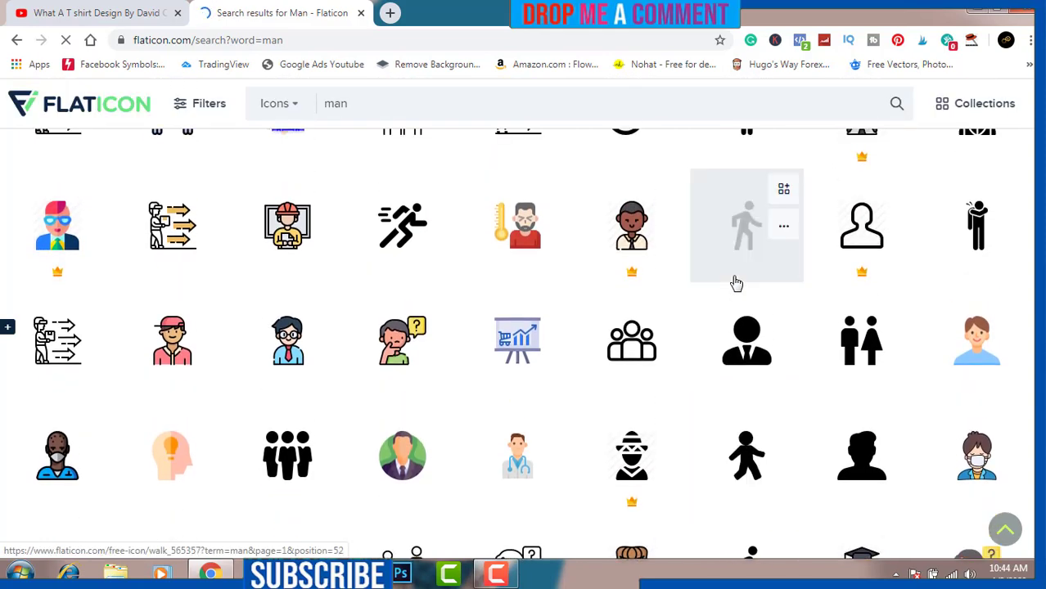
{"action": "left_click", "coordinate": [743, 280]}
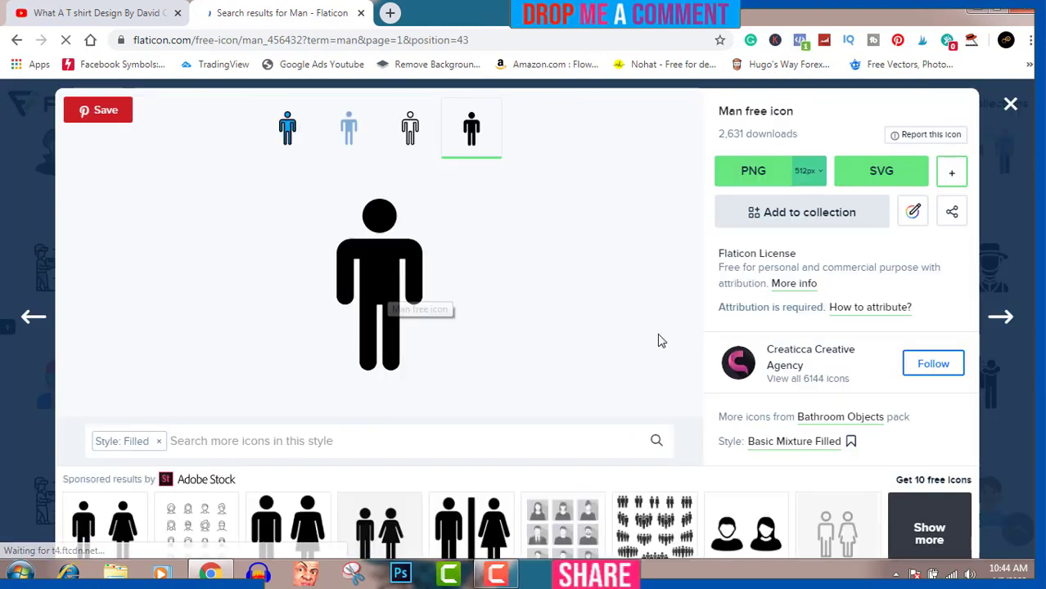
- Download the Man icon as a 512px PNG with the free download option, and close the Flaticon page
{"action": "left_click", "coordinate": [741, 174]}
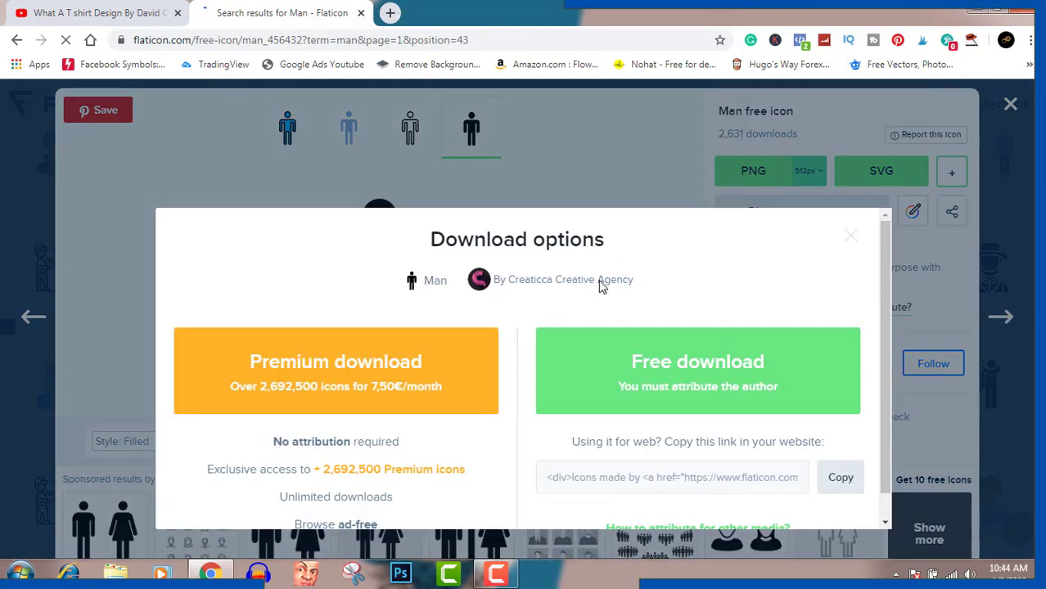
{"action": "left_click_drag", "start_coordinate": [634, 283], "coordinate": [656, 293]}
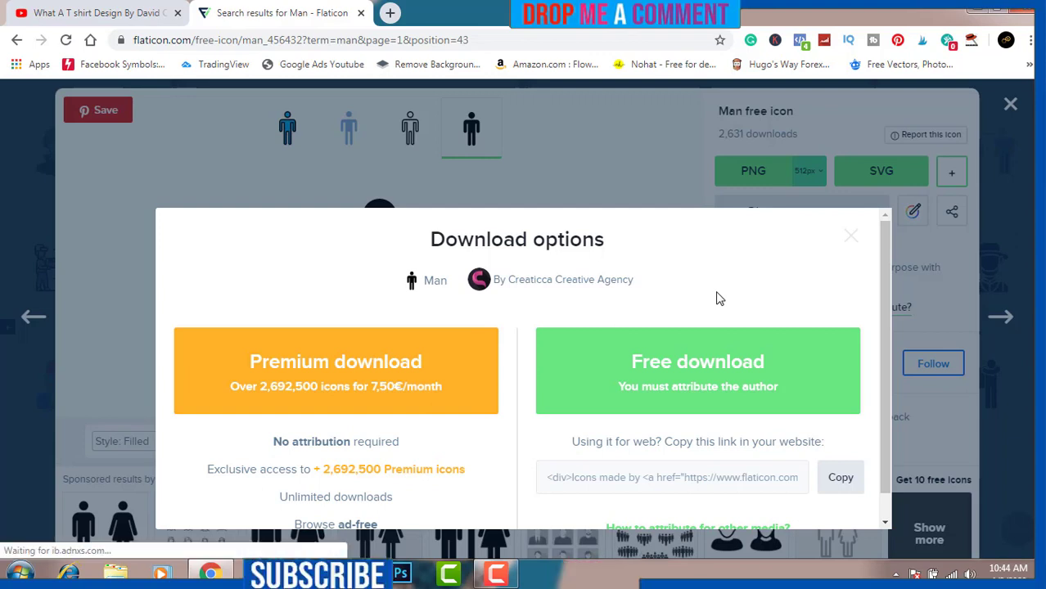
{"action": "left_click", "coordinate": [725, 352]}
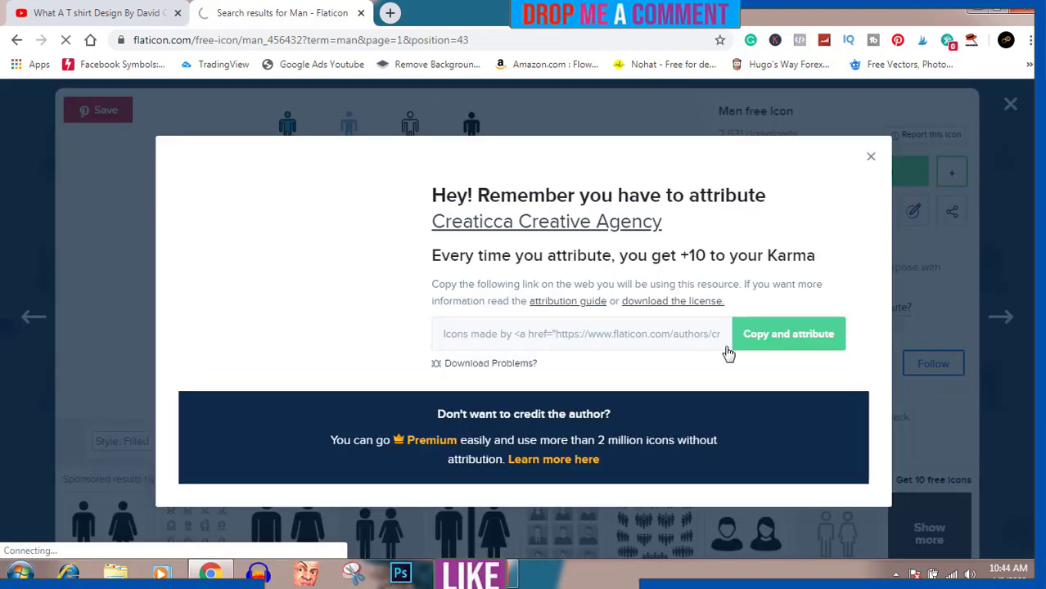
{"action": "left_click", "coordinate": [25, 541]}
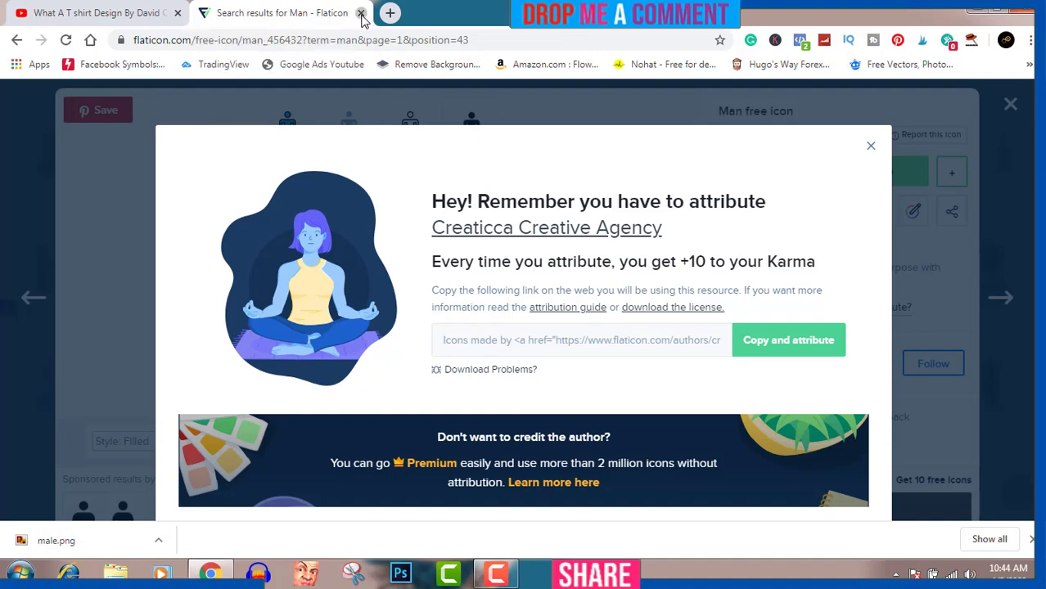
{"action": "left_click", "coordinate": [361, 14]}
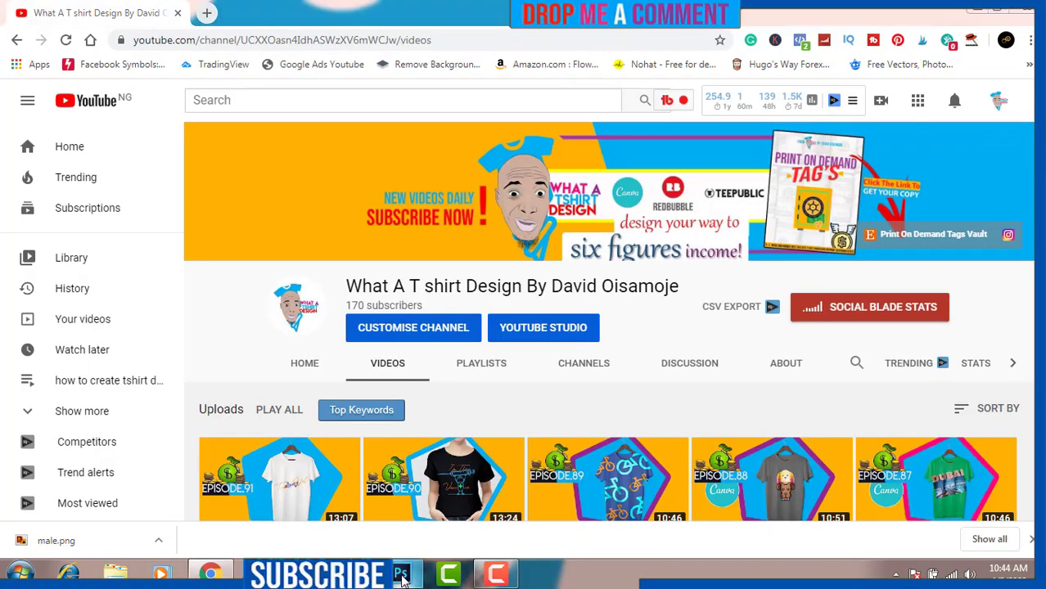
- Switch to Photoshop and create a 4500 x 5400 pixel RGB document at 300 pixels/inch with a white background
{"action": "left_click", "coordinate": [401, 575]}
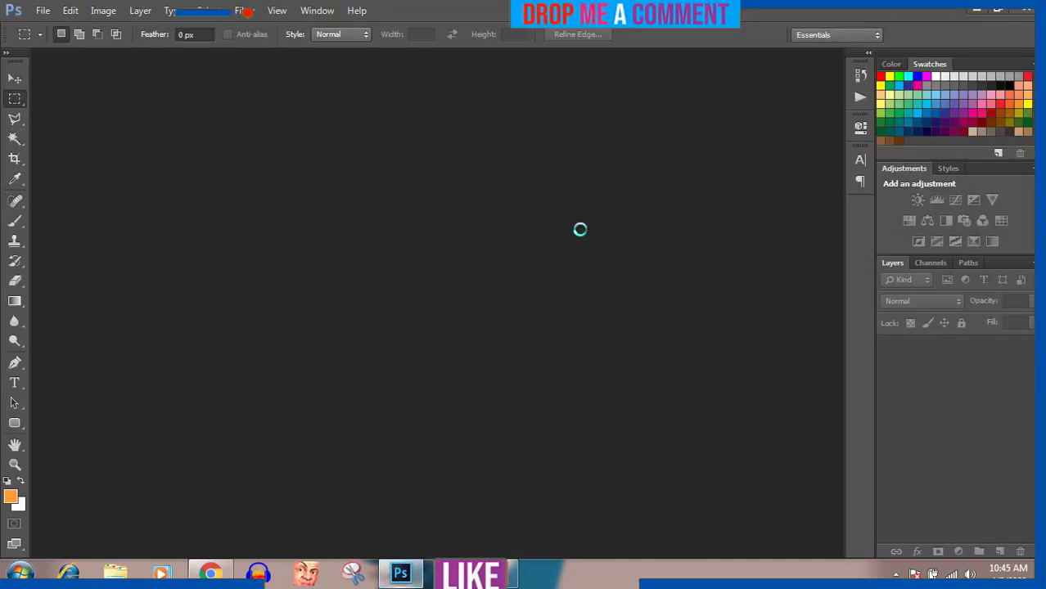
{"action": "left_click", "coordinate": [43, 11]}
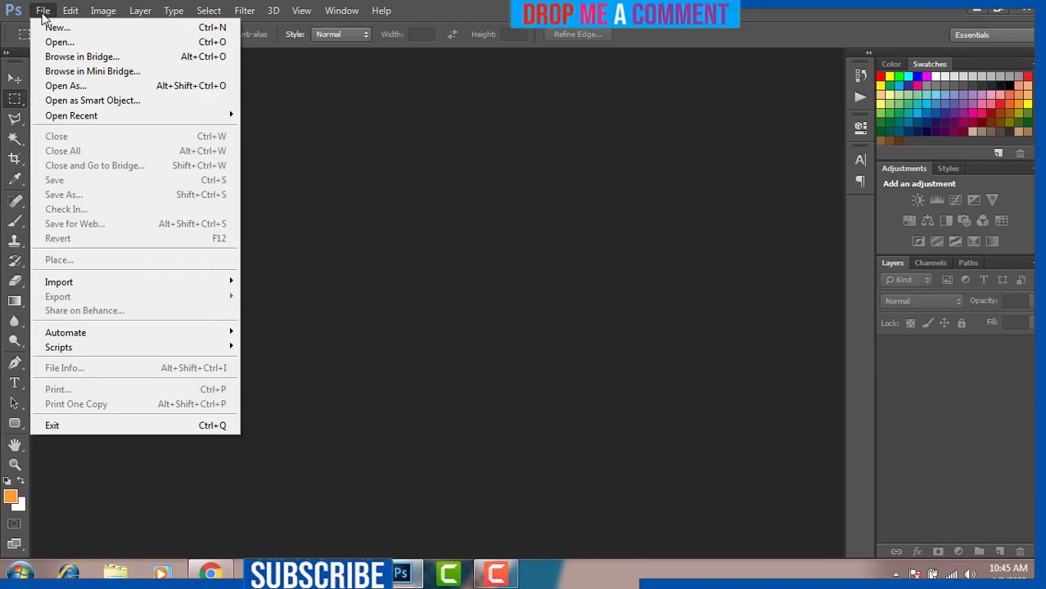
{"action": "left_click", "coordinate": [64, 29]}
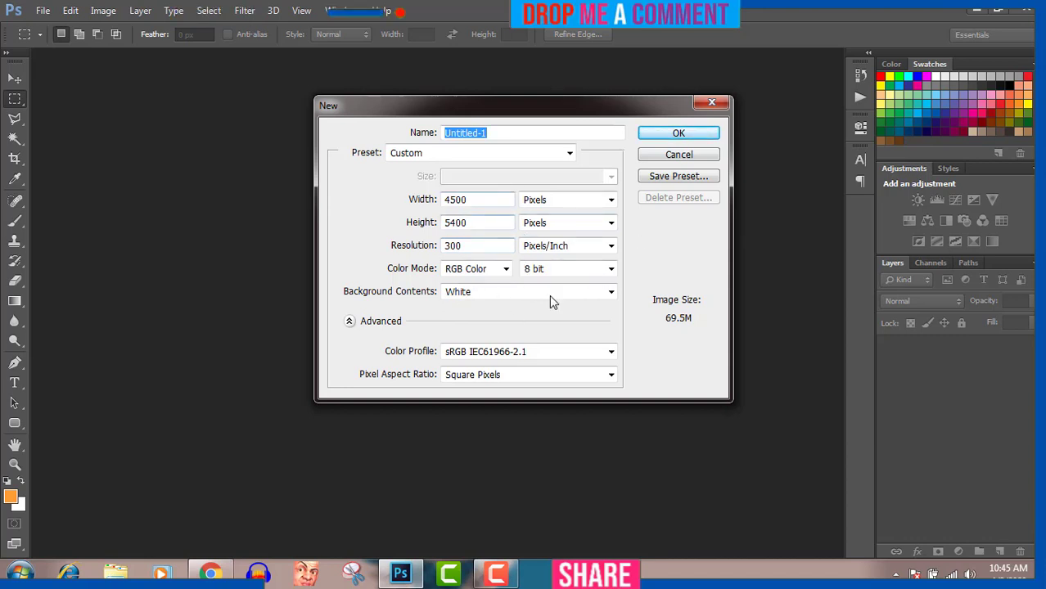
{"action": "left_click", "coordinate": [656, 137]}
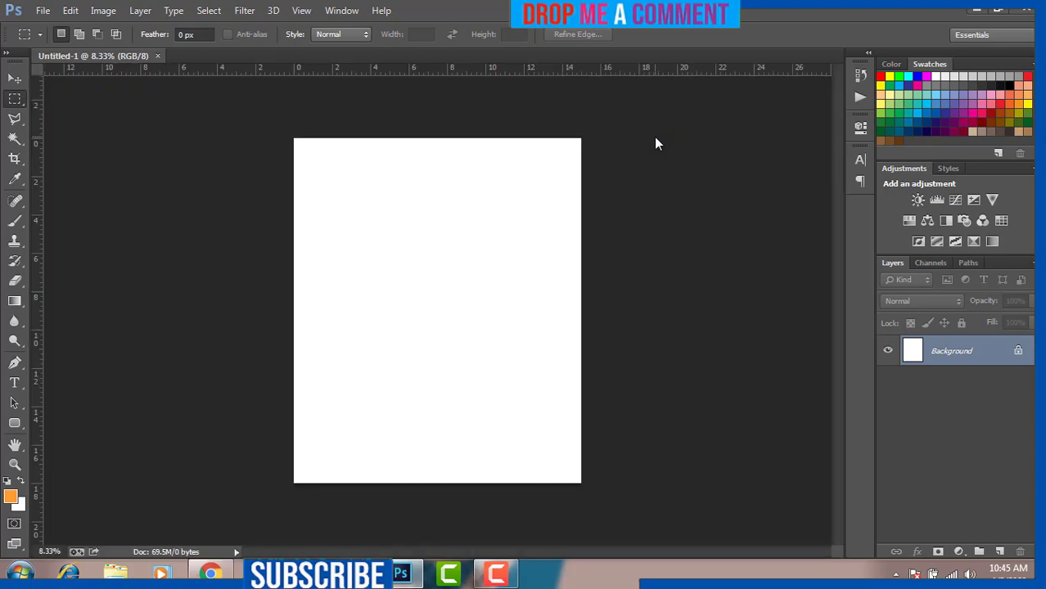
- Convert the locked Background into a regular layer, and toggle its visibility off and back on
{"action": "double_click", "coordinate": [1019, 351]}
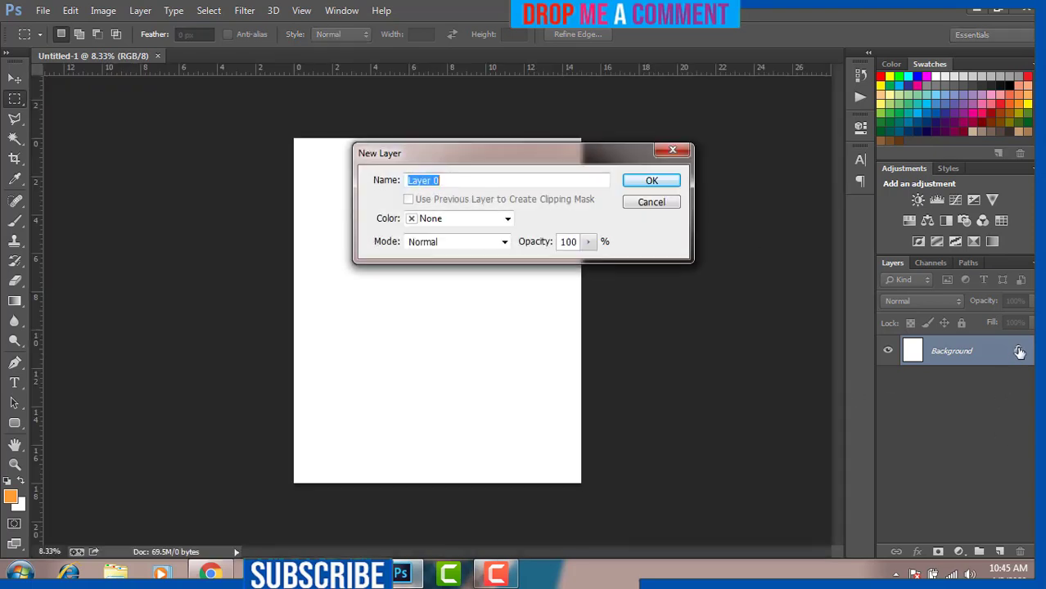
{"action": "left_click", "coordinate": [668, 183]}
{"action": "left_click", "coordinate": [889, 351]}
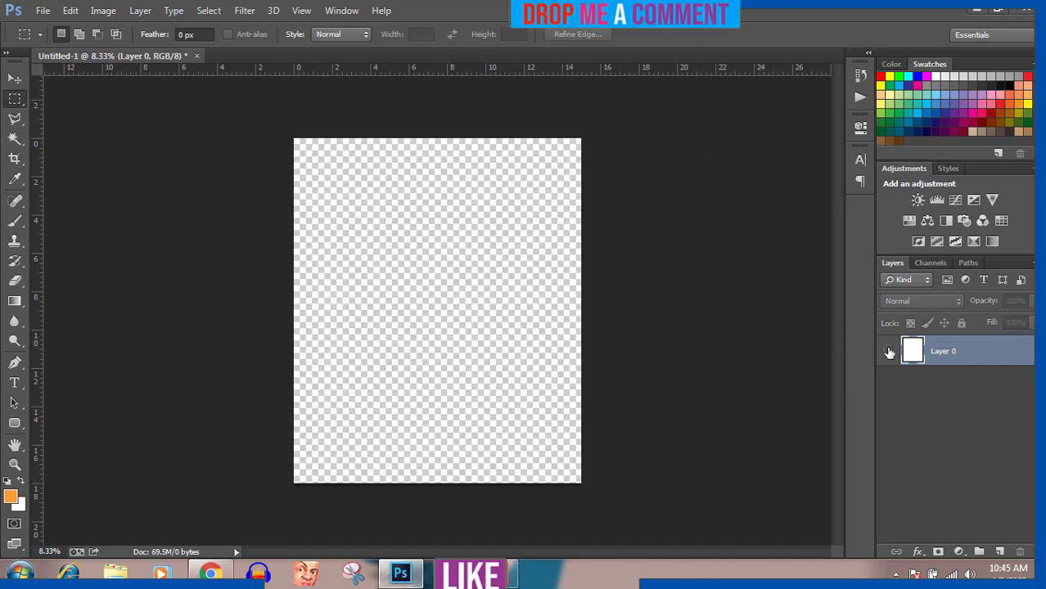
{"action": "left_click", "coordinate": [888, 351]}
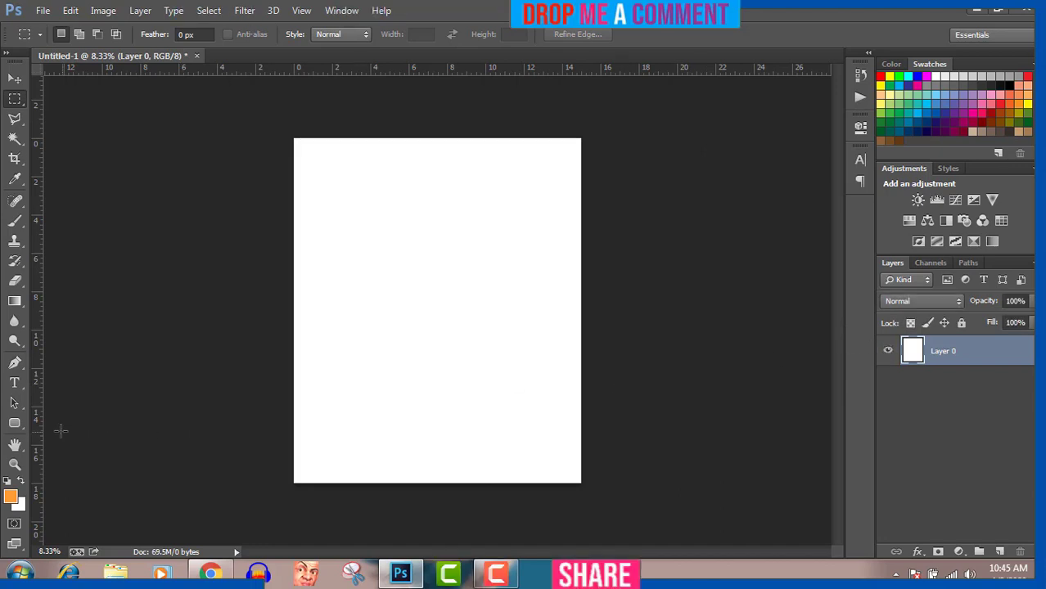
- Draw a thin orange rounded rectangle about 4044 x 48 px across the middle of the canvas
{"action": "left_click", "coordinate": [14, 425]}
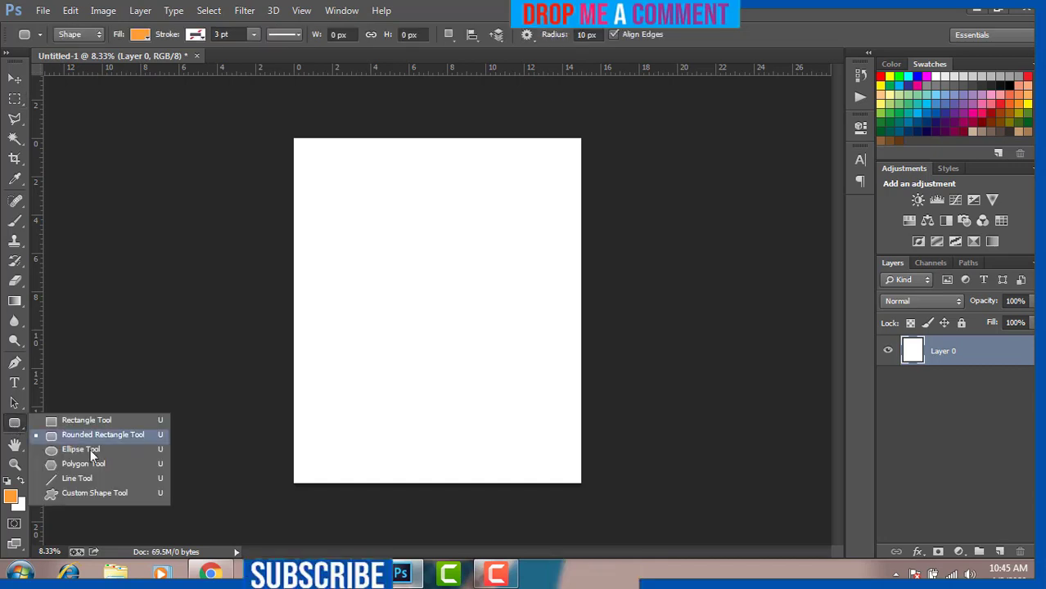
{"action": "left_click", "coordinate": [94, 436]}
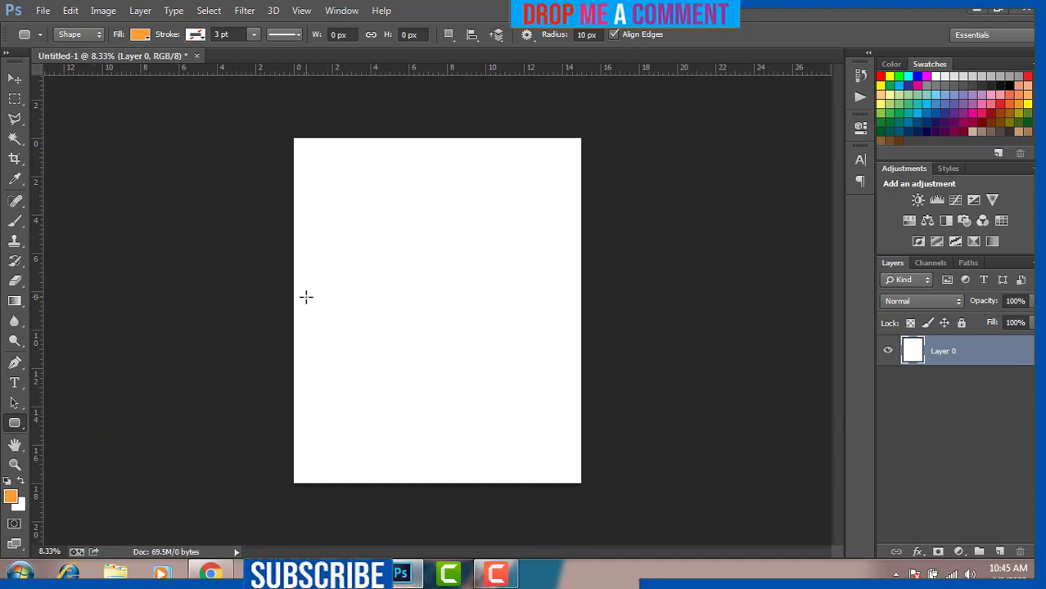
{"action": "left_click_drag", "start_coordinate": [304, 297], "coordinate": [561, 298]}
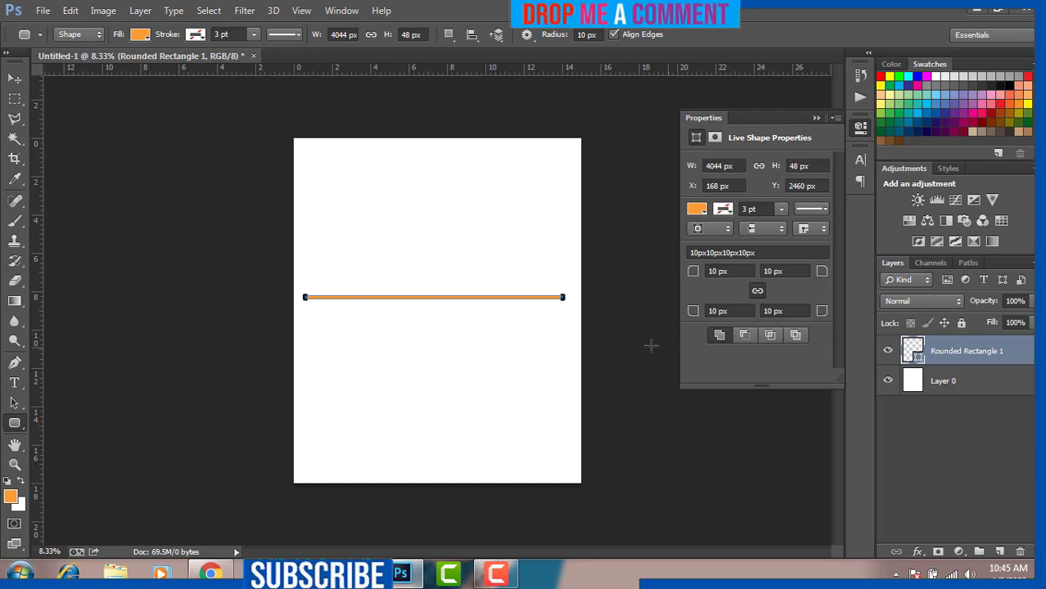
- Move the orange bar down to about Y 2952 px and centre it horizontally on the canvas against Layer 0
{"action": "left_click", "coordinate": [15, 79]}
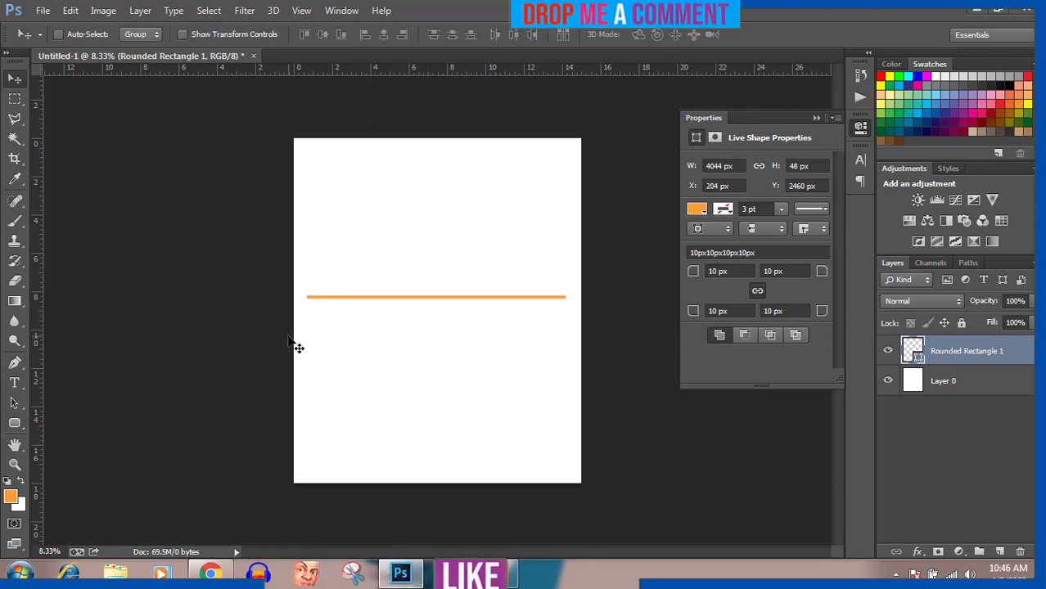
{"action": "key", "text": "Left"}
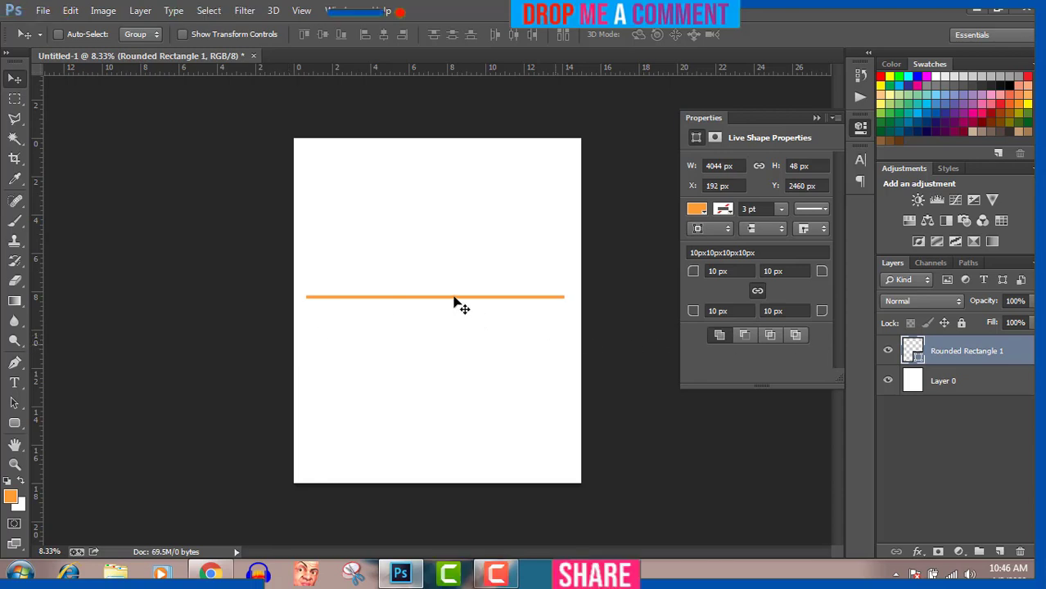
{"action": "left_click_drag", "start_coordinate": [455, 310], "coordinate": [452, 328]}
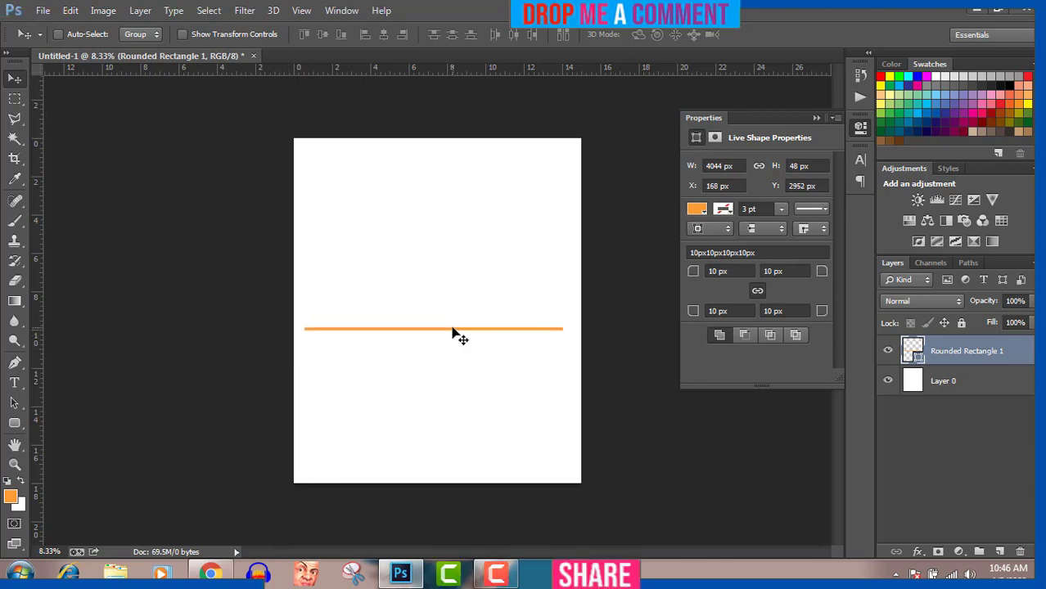
{"action": "left_click", "coordinate": [976, 391], "text": "shift"}
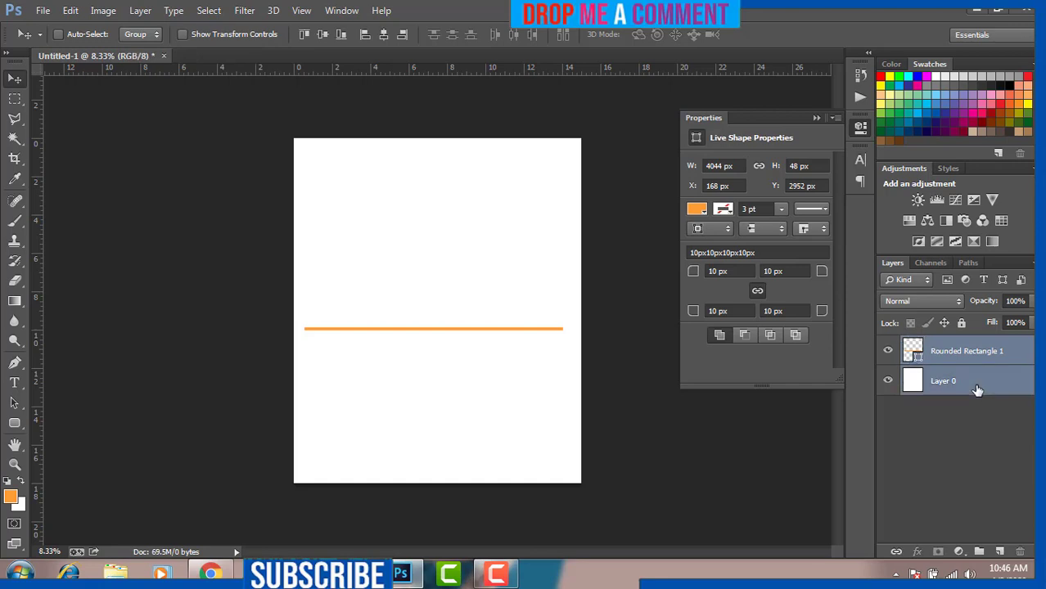
{"action": "left_click", "coordinate": [386, 34]}
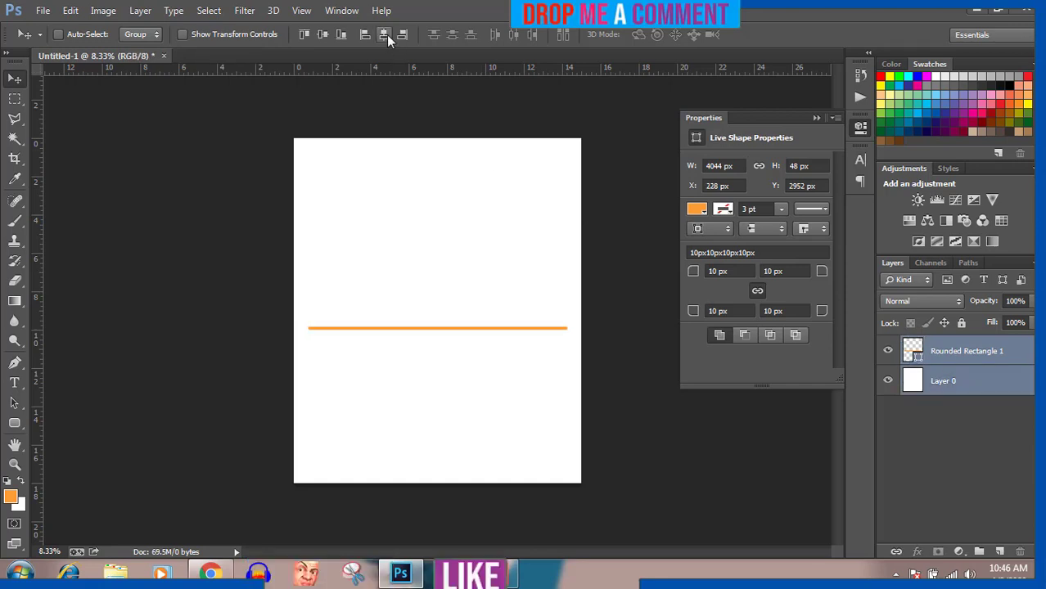
{"action": "left_click", "coordinate": [949, 355]}
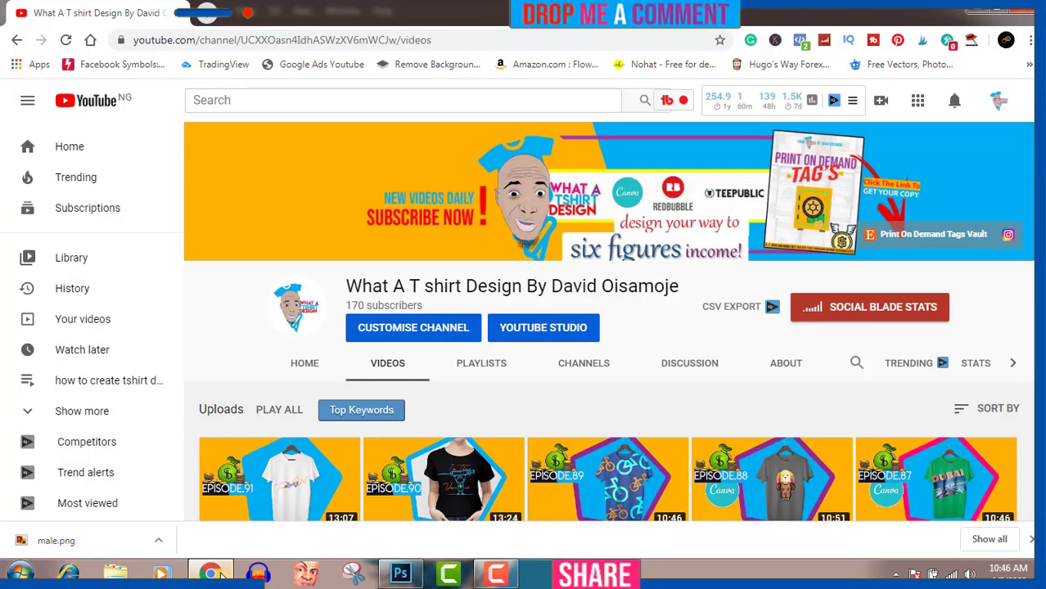
- Switch to Chrome, show the downloaded male.png in its folder, and place it in the Photoshop document
{"action": "left_click", "coordinate": [212, 573]}
{"action": "left_click", "coordinate": [160, 542]}
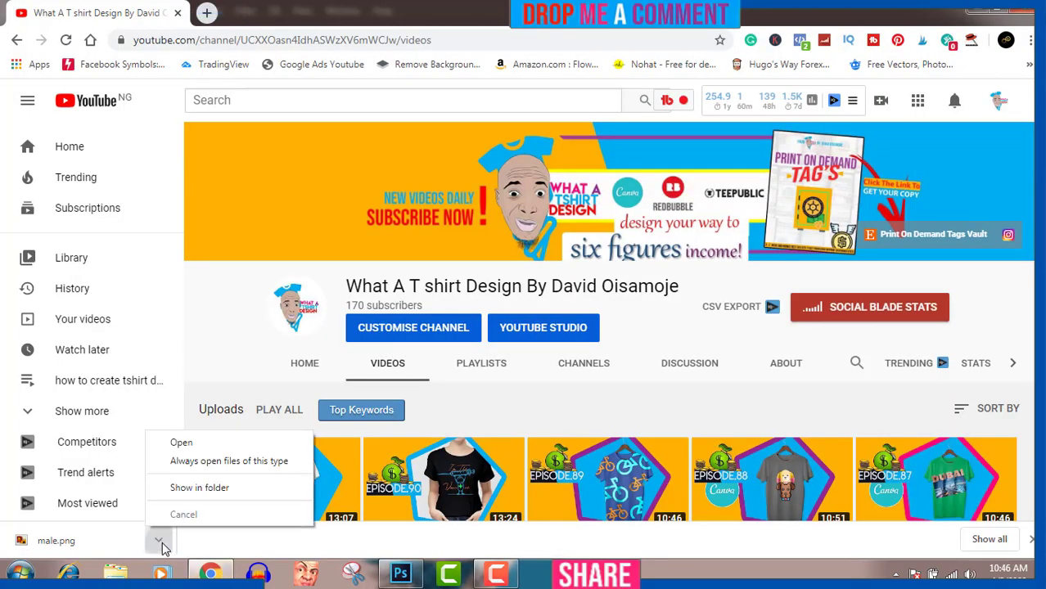
{"action": "left_click", "coordinate": [182, 496]}
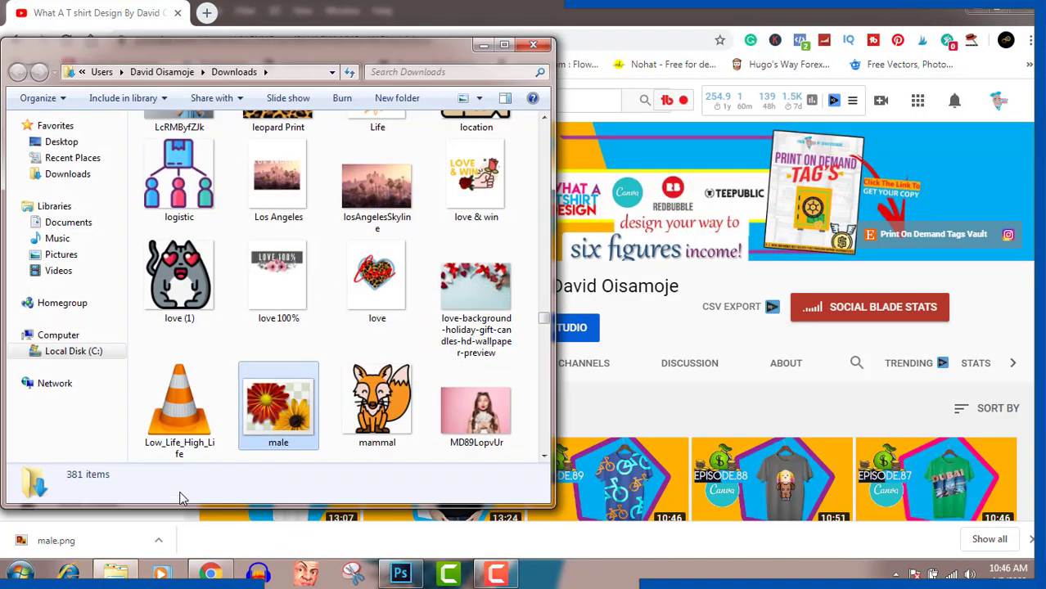
{"action": "left_click_drag", "start_coordinate": [378, 531], "coordinate": [374, 295]}
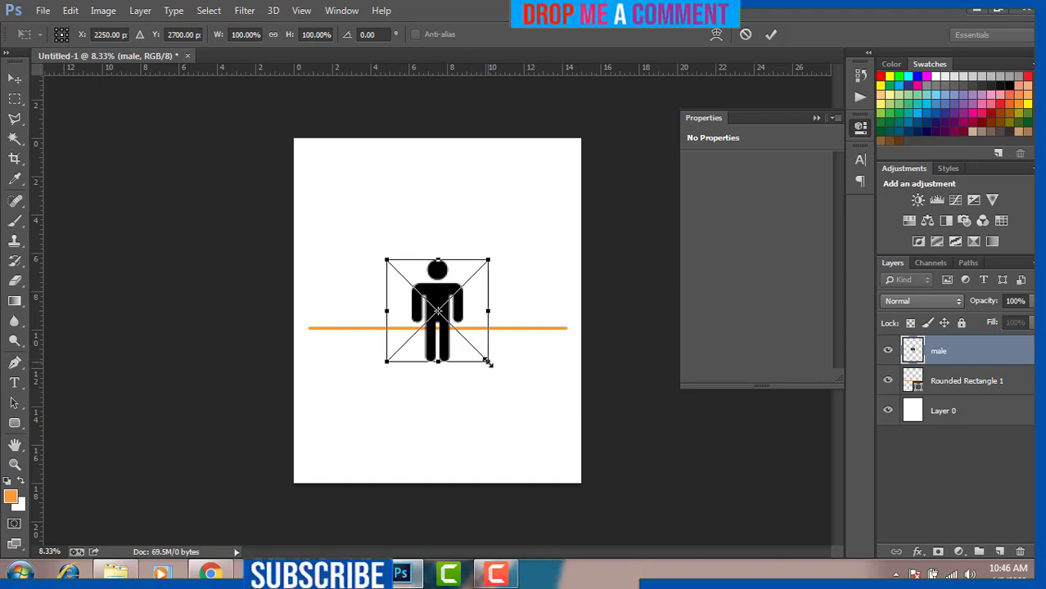
- Scale the placed man to about 67.75% and stand him near the left end of the orange line, feet slightly overlapping it
{"action": "left_click_drag", "start_coordinate": [487, 362], "coordinate": [471, 347]}
{"action": "left_click_drag", "start_coordinate": [453, 307], "coordinate": [377, 292]}
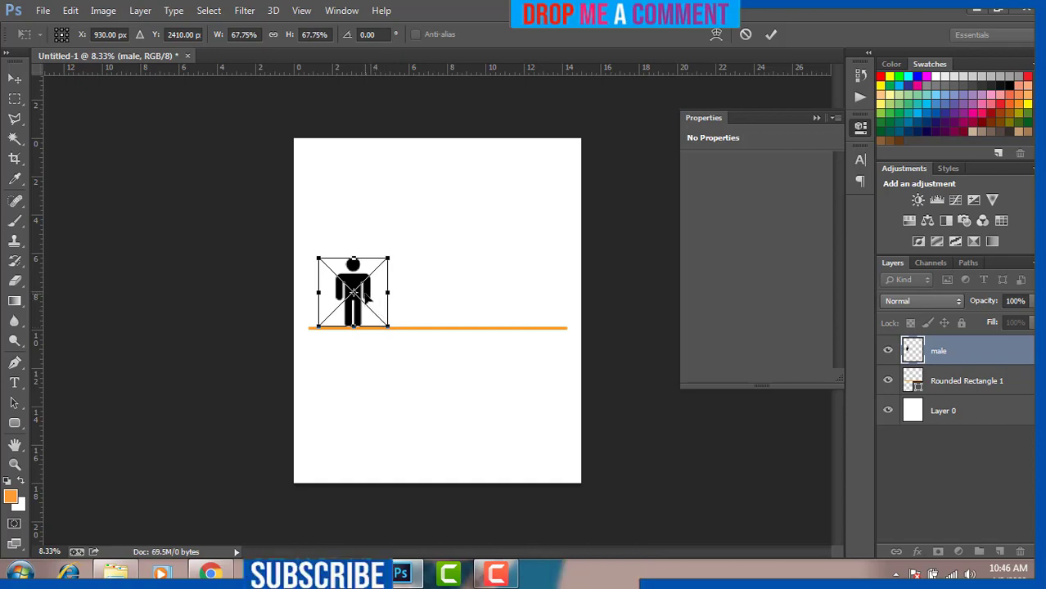
{"action": "key", "text": "Return"}
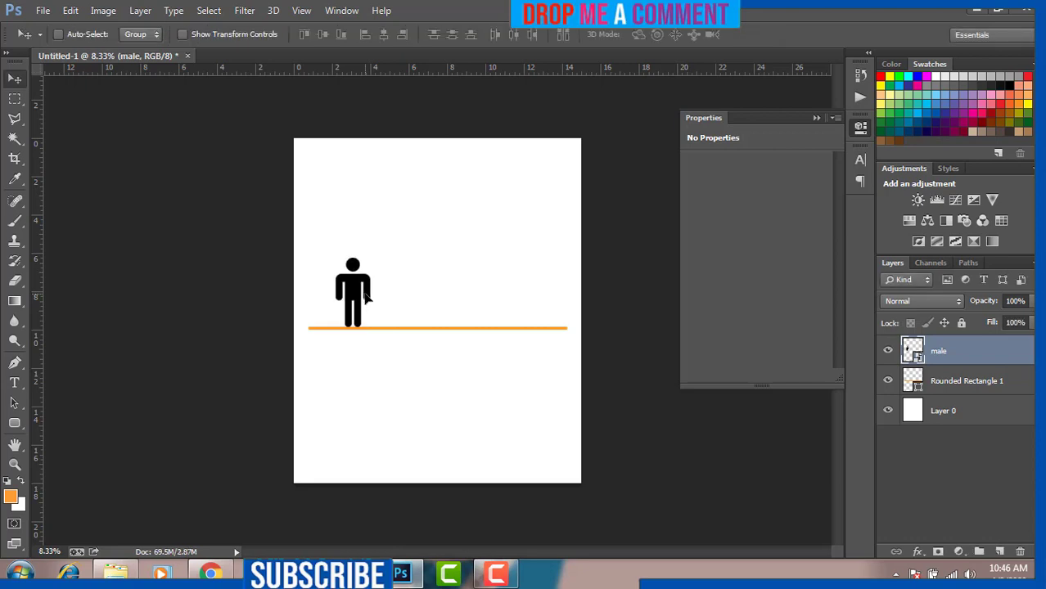
{"action": "key", "text": "shift+Down"}
{"action": "key", "text": "shift+Down"}
{"action": "key", "text": "shift+Down"}
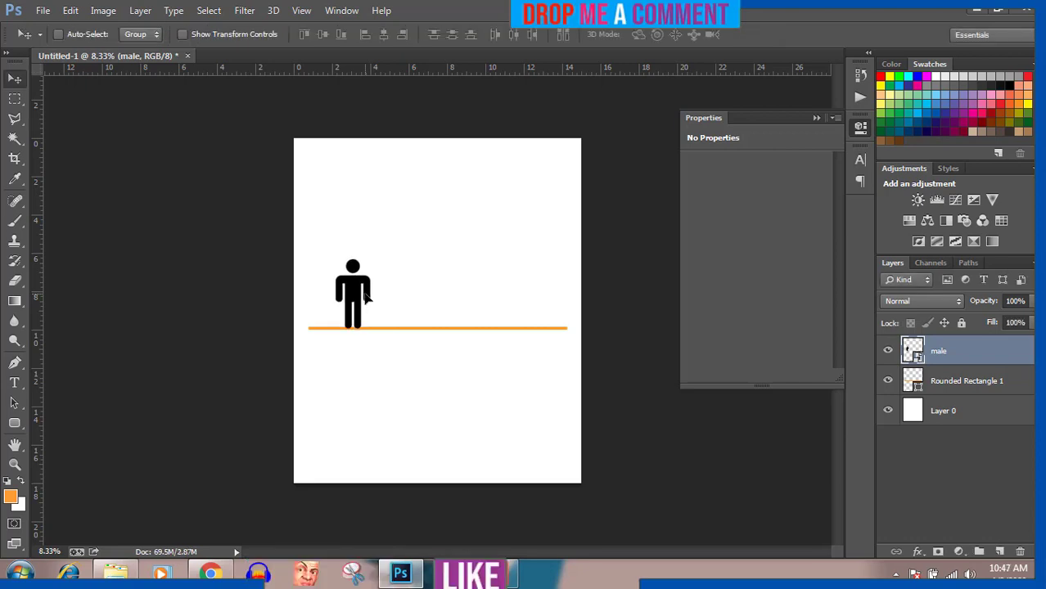
- Move the male layer below Rounded Rectangle 1 and duplicate the man three times in a row along the line
{"action": "left_click_drag", "start_coordinate": [968, 352], "coordinate": [969, 382]}
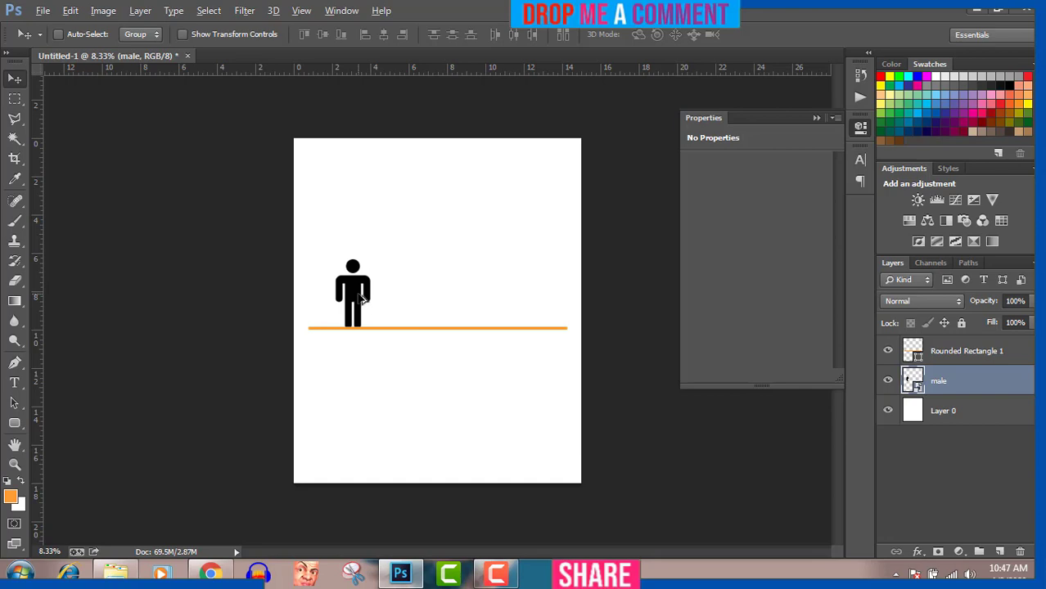
{"action": "left_click_drag", "start_coordinate": [360, 299], "coordinate": [533, 300]}
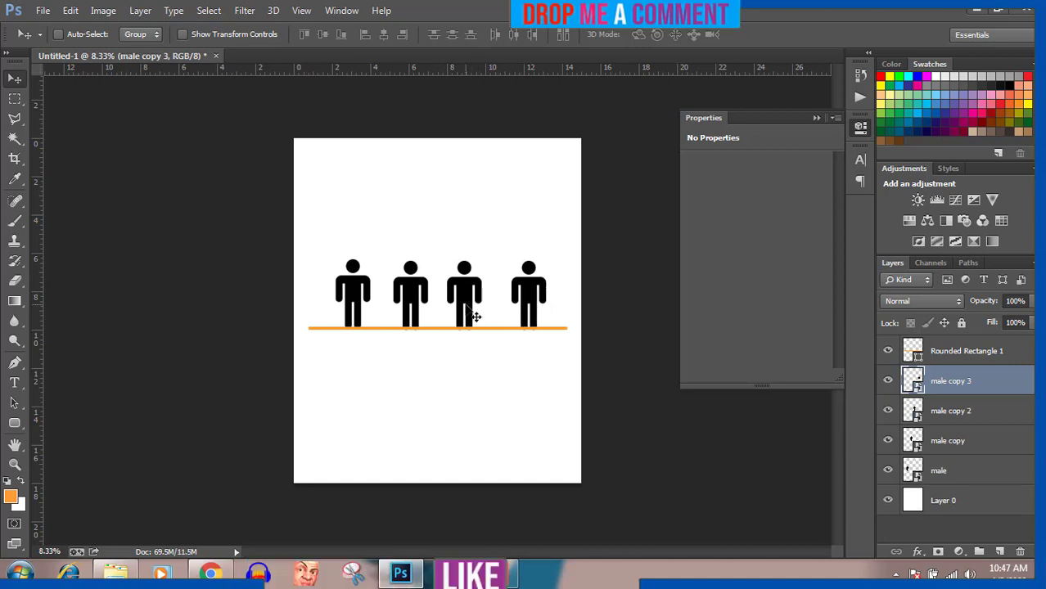
- Rotate the third man (male copy 2) by 180° and move him straight down so he hangs upside down beneath the line
{"action": "left_click", "coordinate": [933, 411]}
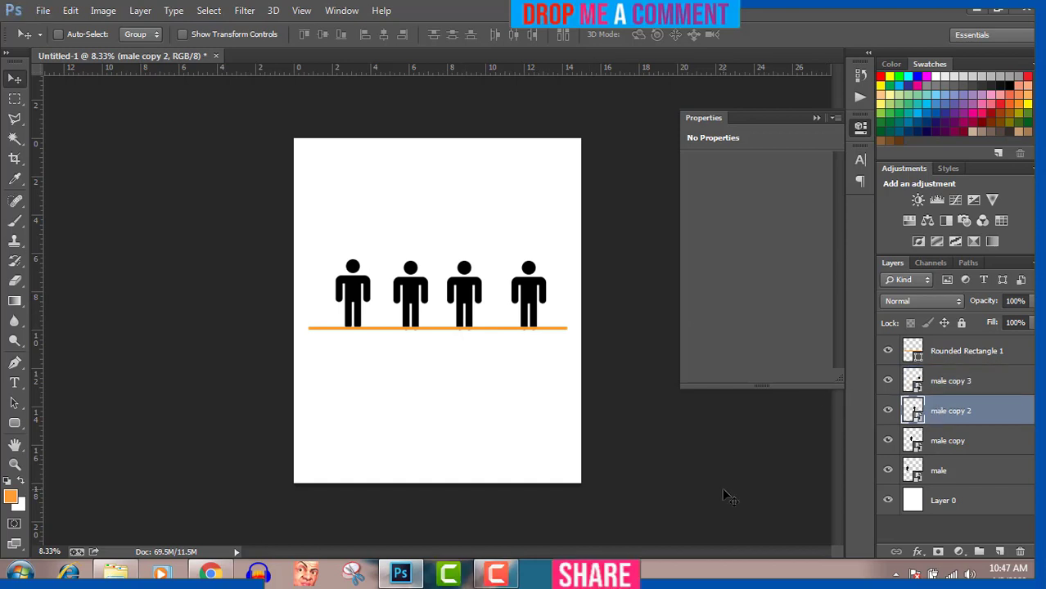
{"action": "key", "text": "ctrl+t"}
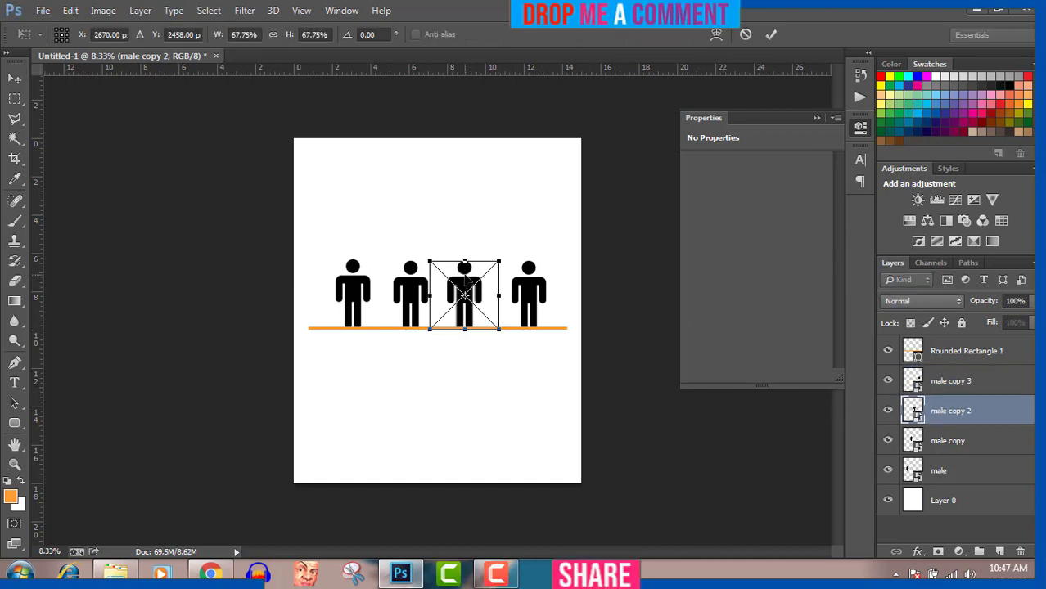
{"action": "right_click", "coordinate": [463, 279]}
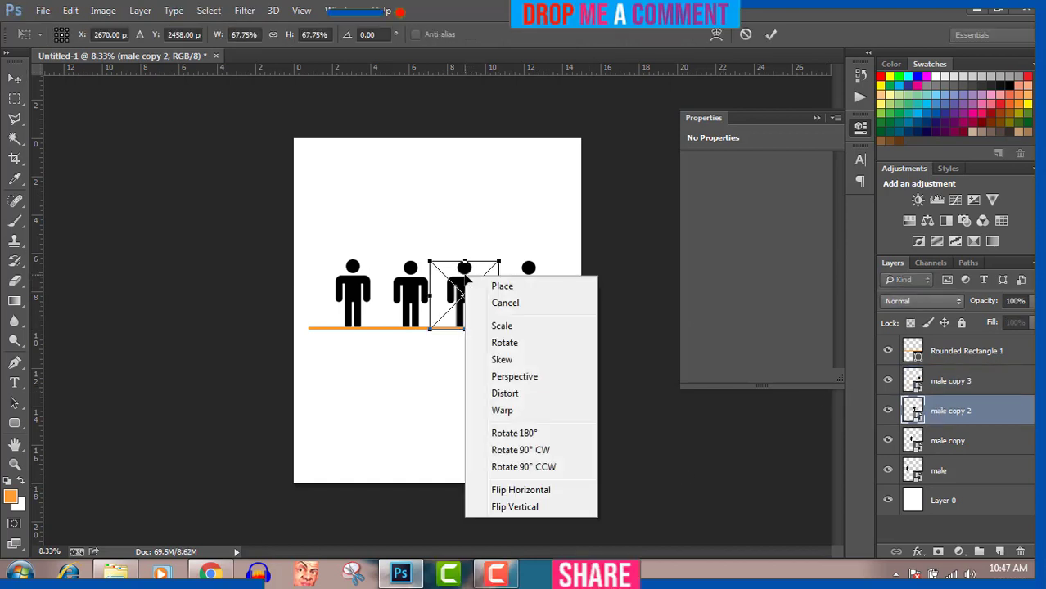
{"action": "left_click", "coordinate": [496, 433]}
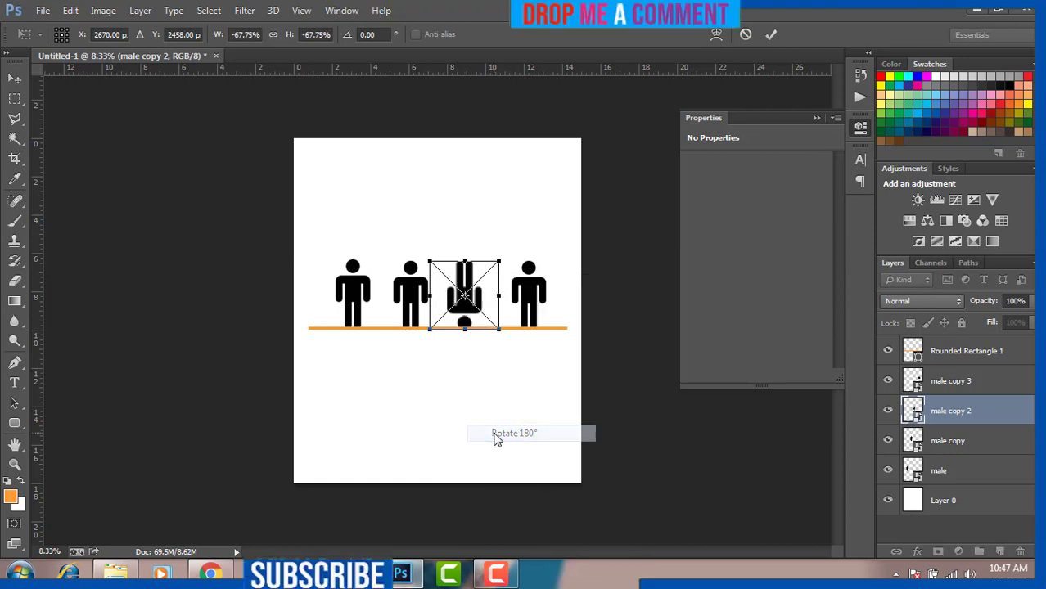
{"action": "key", "text": "Down"}
{"action": "key", "text": "Down"}
{"action": "key", "text": "Down"}
{"action": "key", "text": "Down"}
{"action": "key", "text": "Down"}
{"action": "key", "text": "Down"}
{"action": "key", "text": "Down"}
{"action": "key", "text": "Down"}
{"action": "key", "text": "Down"}
{"action": "key", "text": "Down"}
{"action": "key", "text": "Down"}
{"action": "key", "text": "Down"}
{"action": "key", "text": "Down"}
{"action": "key", "text": "Down"}
{"action": "key", "text": "Down"}
{"action": "key", "text": "Down"}
{"action": "key", "text": "Down"}
{"action": "key", "text": "Down"}
{"action": "key", "text": "Down"}
{"action": "key", "text": "Down"}
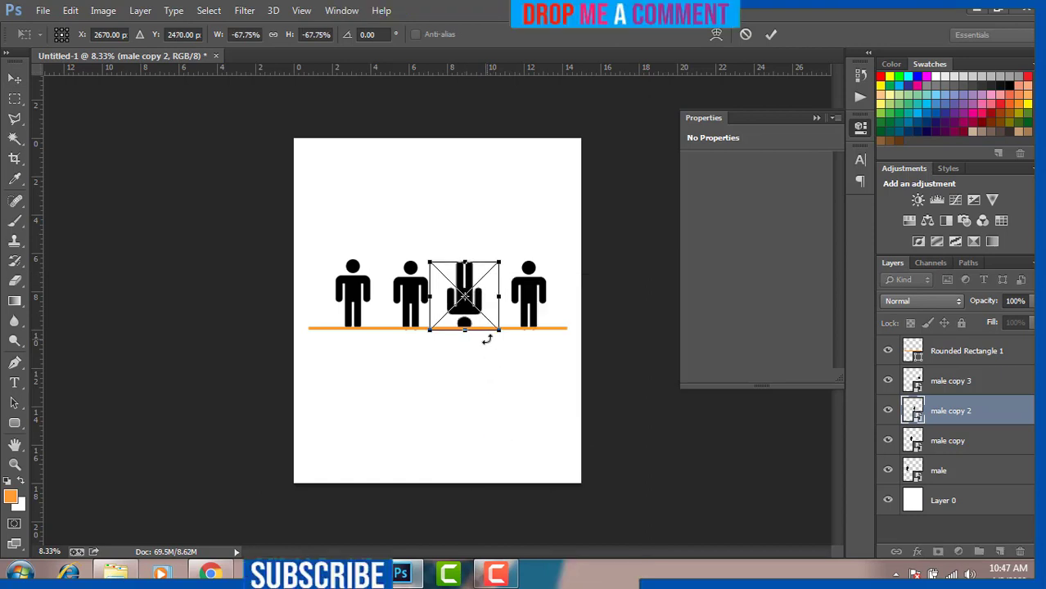
{"action": "key", "text": "Down"}
{"action": "key", "text": "Down"}
{"action": "key", "text": "Down"}
{"action": "key", "text": "Down"}
{"action": "key", "text": "Down"}
{"action": "key", "text": "Down"}
{"action": "key", "text": "Down"}
{"action": "key", "text": "Down"}
{"action": "key", "text": "Down"}
{"action": "key", "text": "Down"}
{"action": "key", "text": "Down"}
{"action": "key", "text": "Down"}
{"action": "key", "text": "Down"}
{"action": "key", "text": "Down"}
{"action": "key", "text": "Down"}
{"action": "key", "text": "Down"}
{"action": "key", "text": "Down"}
{"action": "key", "text": "Down"}
{"action": "key", "text": "Down"}
{"action": "key", "text": "Down"}
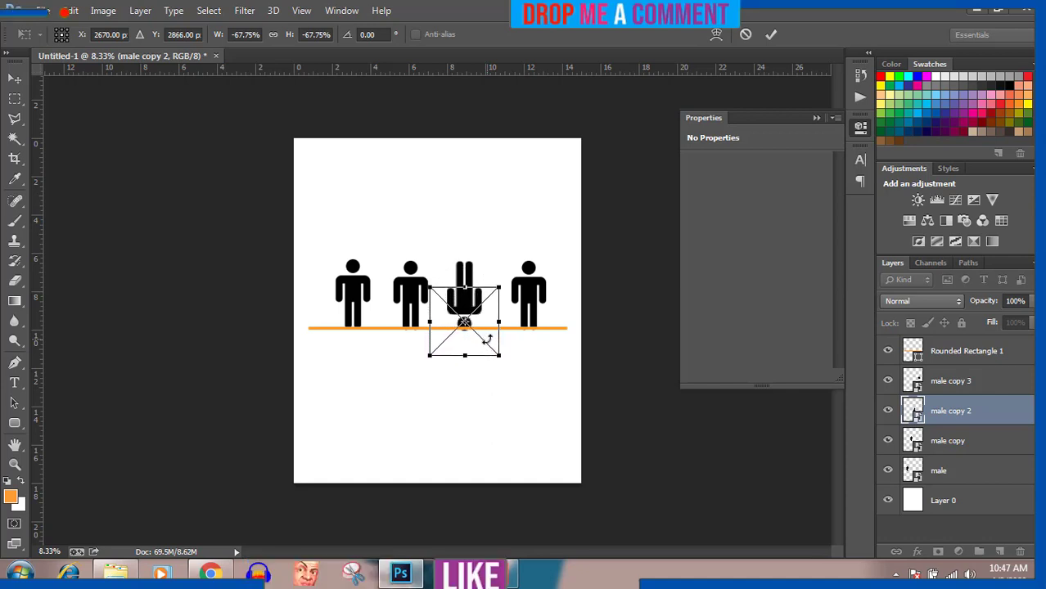
{"action": "key", "text": "Down"}
{"action": "key", "text": "Down"}
{"action": "key", "text": "Down"}
{"action": "key", "text": "Down"}
{"action": "key", "text": "Down"}
{"action": "key", "text": "Down"}
{"action": "key", "text": "Down"}
{"action": "key", "text": "Down"}
{"action": "key", "text": "Down"}
{"action": "key", "text": "Down"}
{"action": "key", "text": "Down"}
{"action": "key", "text": "Down"}
{"action": "key", "text": "Down"}
{"action": "key", "text": "Down"}
{"action": "key", "text": "Down"}
{"action": "key", "text": "Down"}
{"action": "key", "text": "Down"}
{"action": "key", "text": "Down"}
{"action": "key", "text": "Down"}
{"action": "key", "text": "Down"}
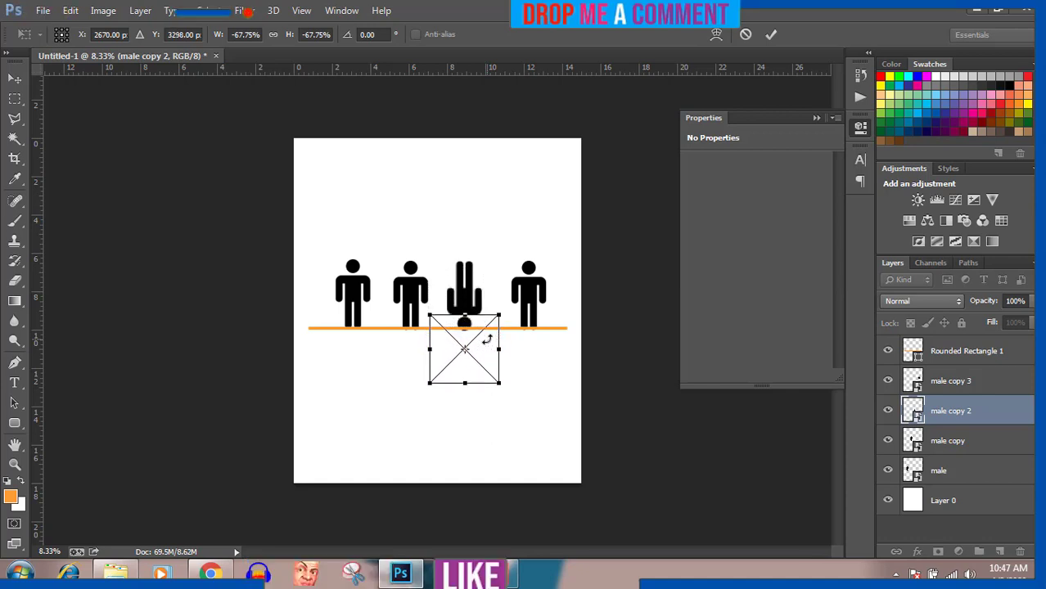
{"action": "key", "text": "Down"}
{"action": "key", "text": "Down"}
{"action": "key", "text": "Down"}
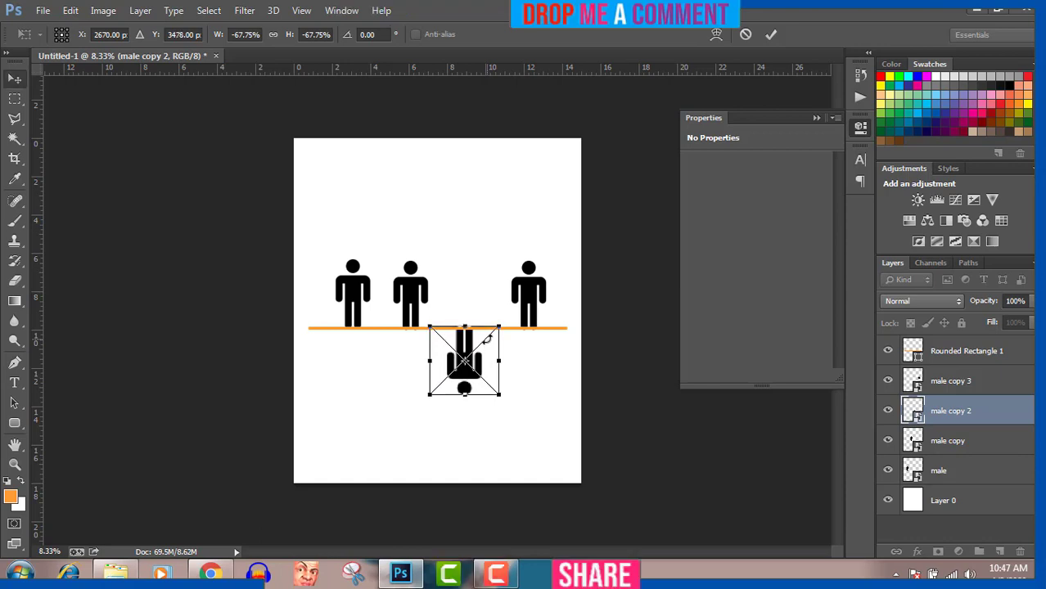
{"action": "key", "text": "Return"}
{"action": "key", "text": "Down"}
{"action": "key", "text": "Down"}
{"action": "key", "text": "Down"}
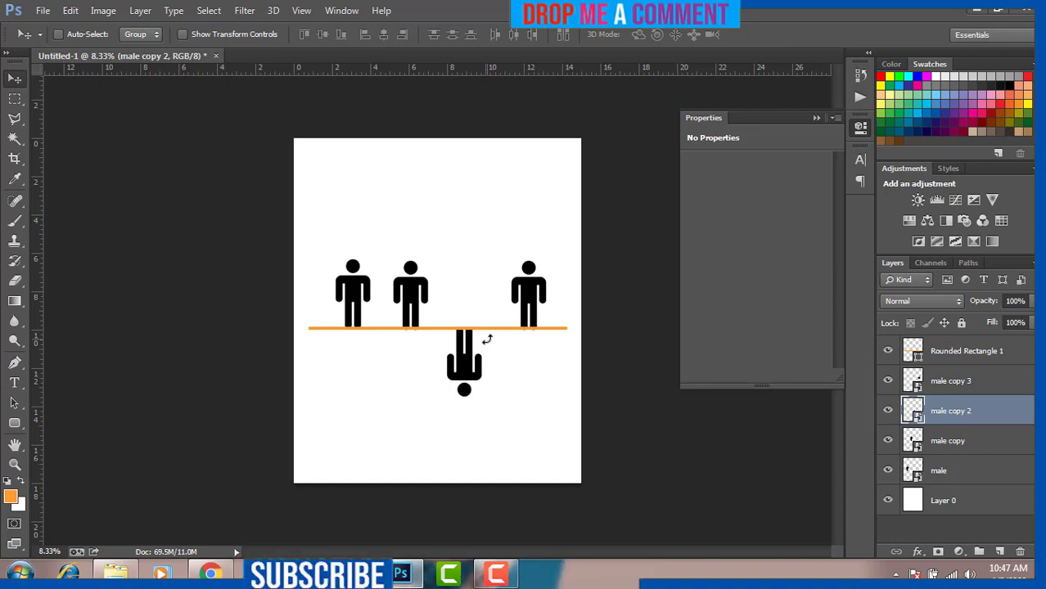
- Raise the second and fourth men (male copy and male copy 3) slightly so their feet end at the orange line
{"action": "left_click", "coordinate": [959, 441]}
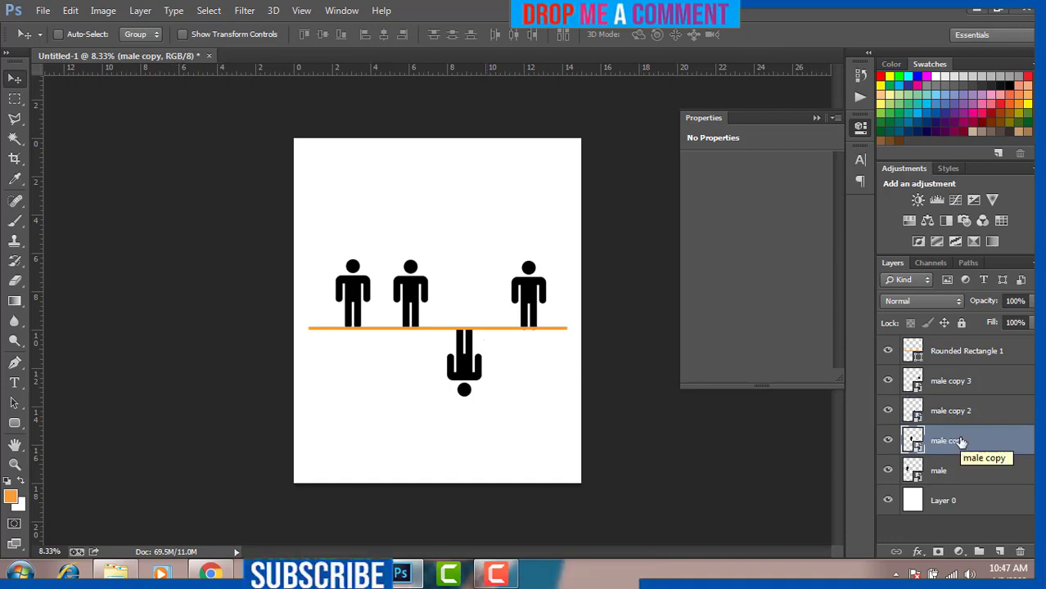
{"action": "left_click", "coordinate": [971, 383]}
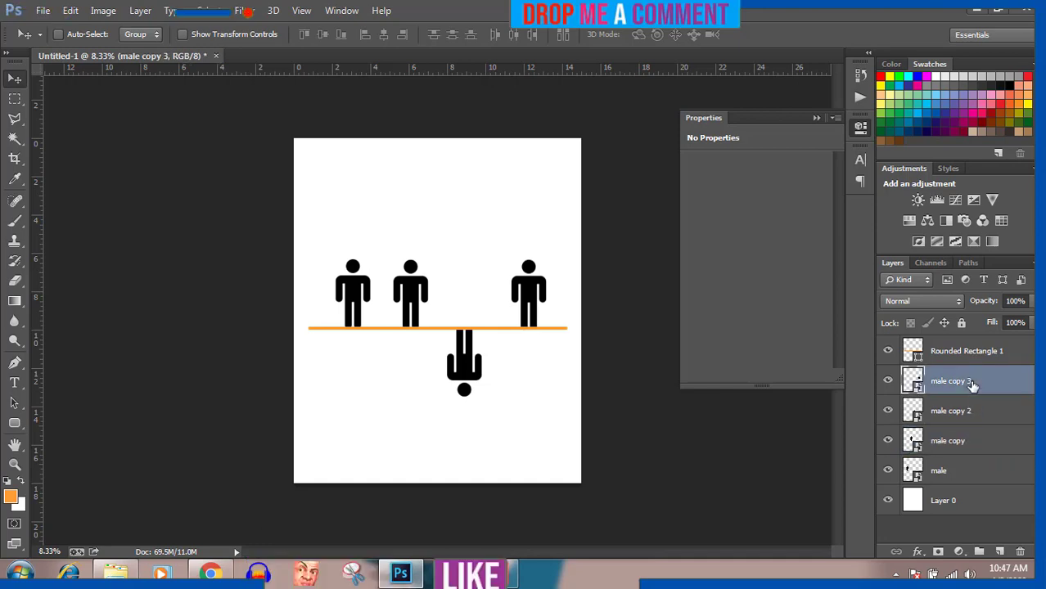